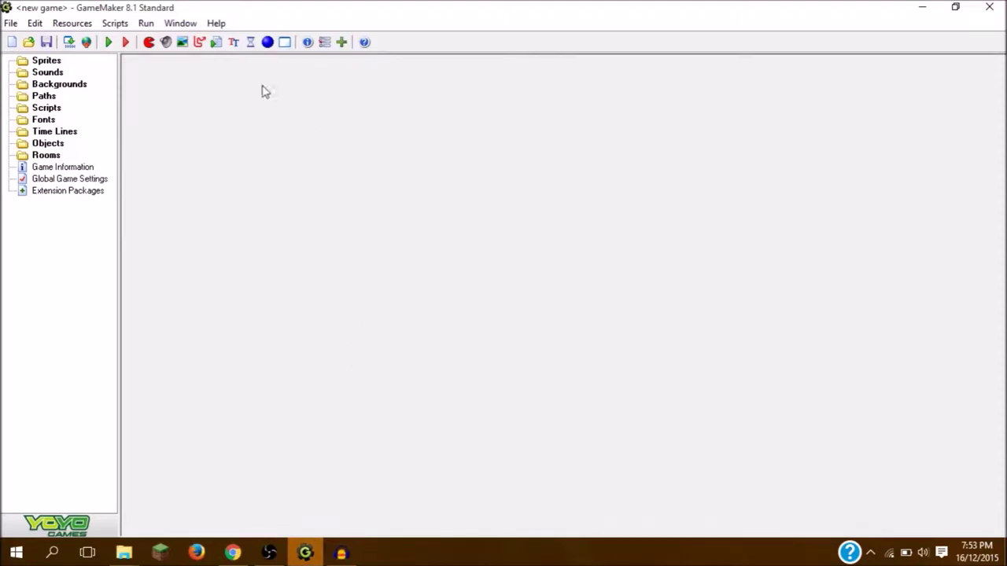
Step: Bring up the Sprites folder context menu, dismissing it twice before leaving it open
right_click(46, 62)
left_click(33, 230)
right_click(47, 62)
left_click(33, 291)
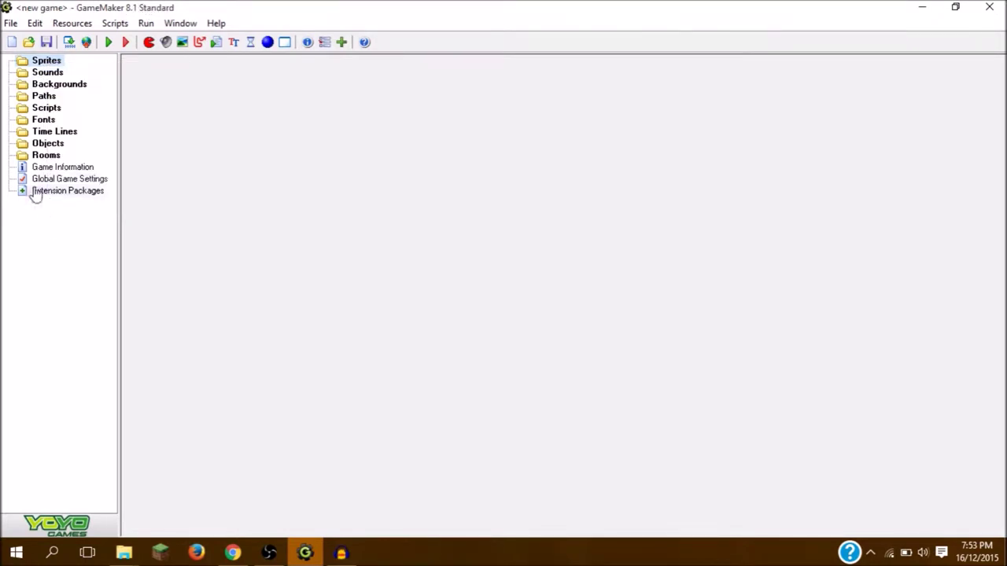
right_click(26, 65)
Step: Create a new sprite and name it Player
left_click(77, 69)
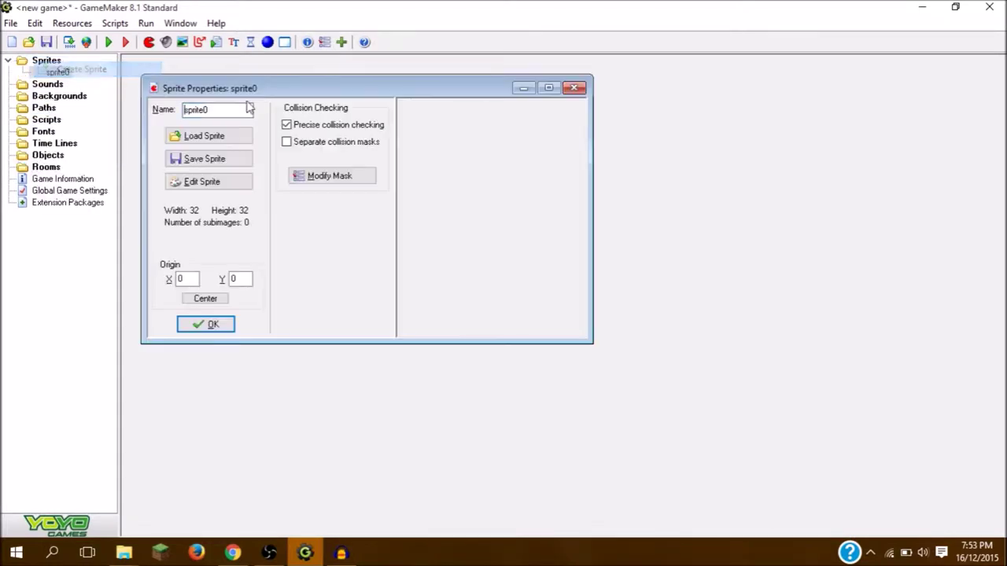
key("BackSpace")
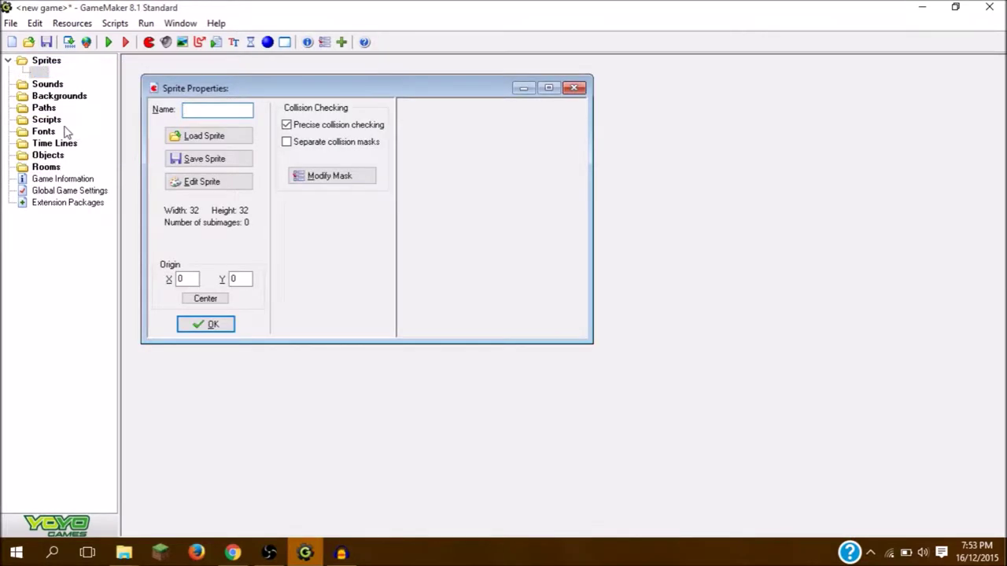
type("Player")
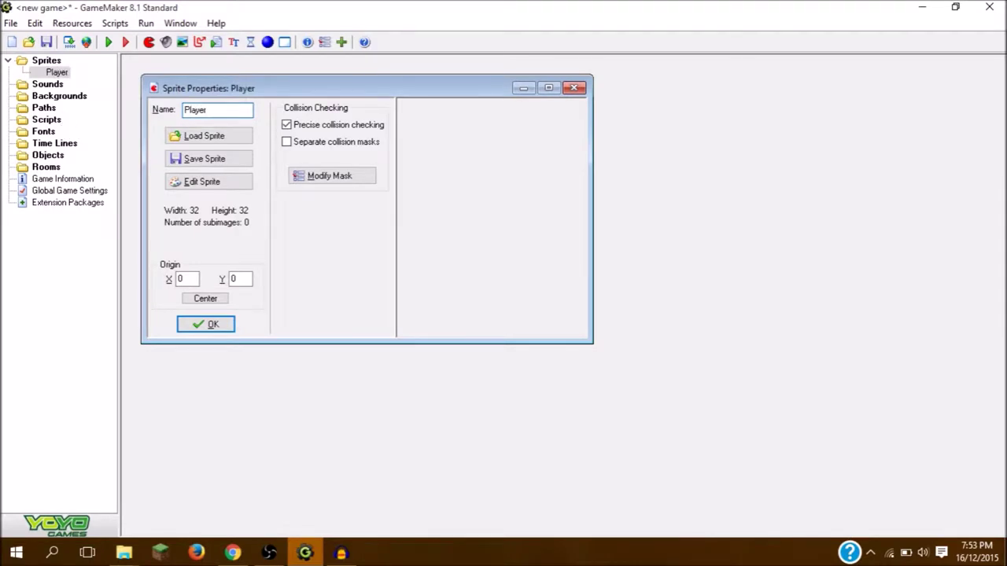
Step: Give the Player sprite one 32×32 image filled solid black and confirm
left_click(203, 182)
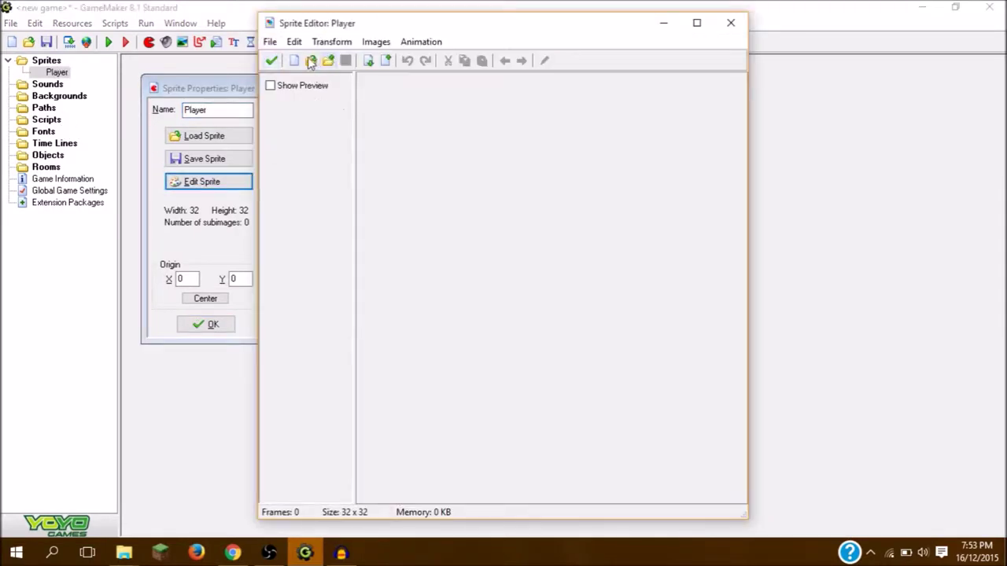
left_click(295, 63)
left_click(464, 308)
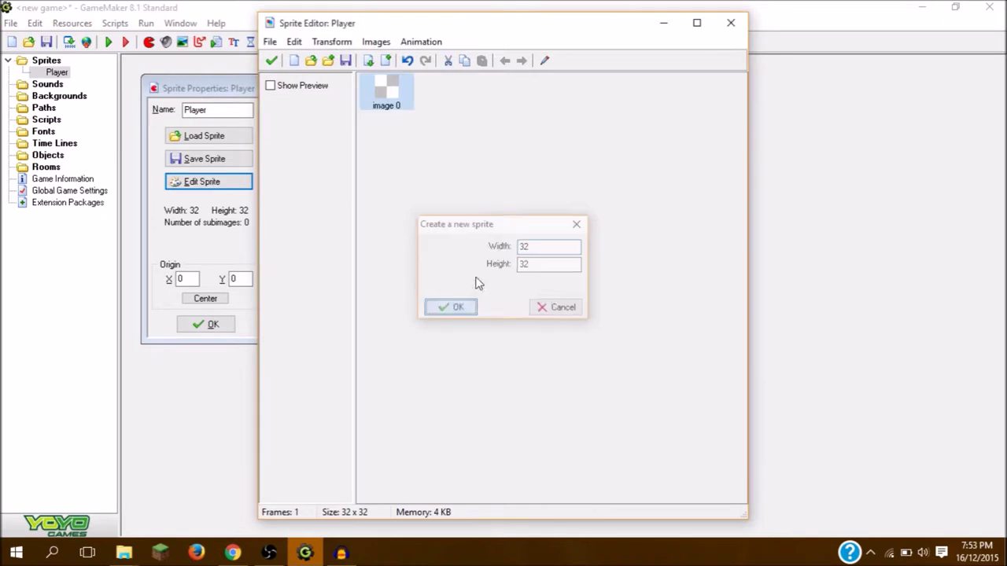
left_click(543, 60)
left_click(492, 47)
left_click(493, 46)
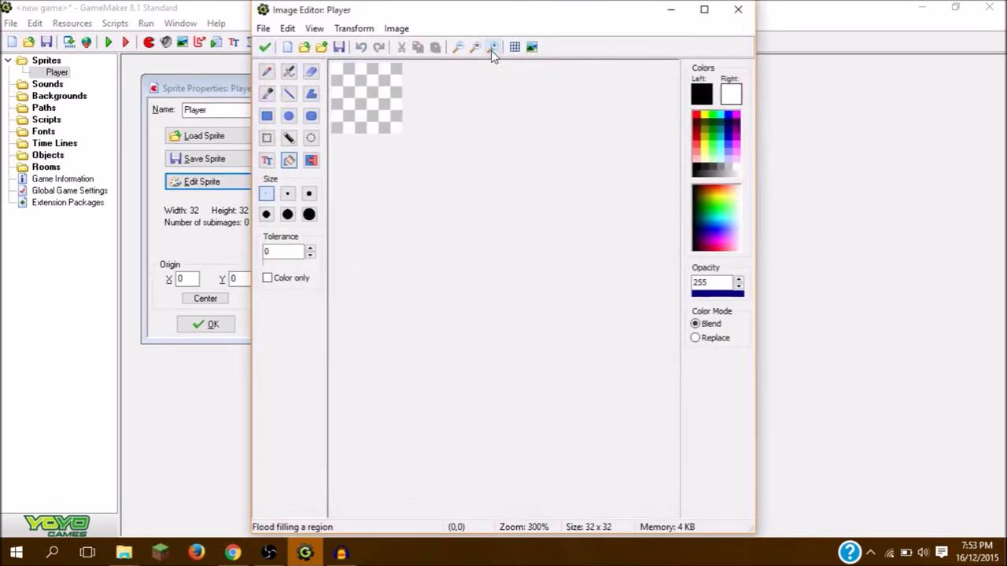
left_click(370, 99)
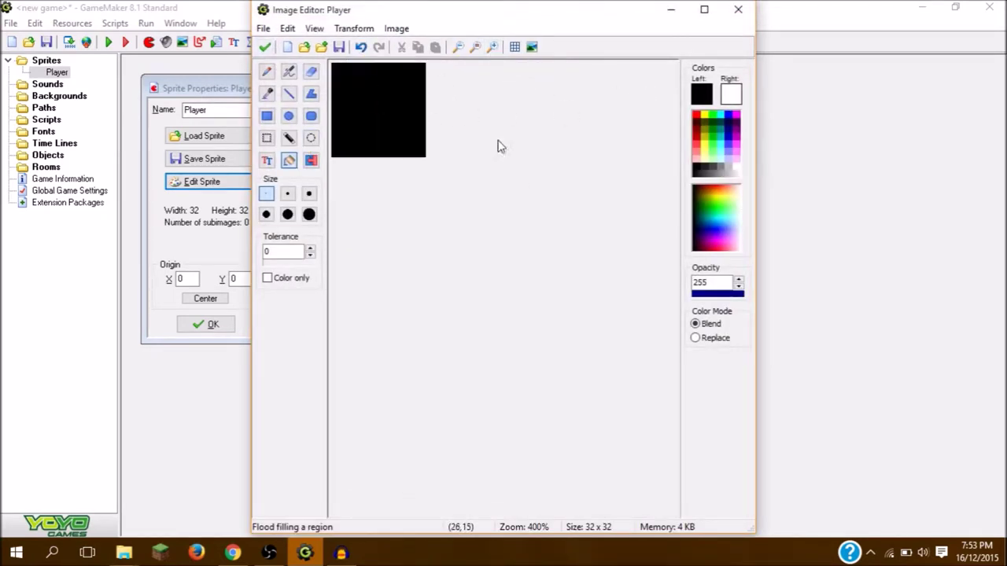
left_click(265, 46)
left_click(272, 61)
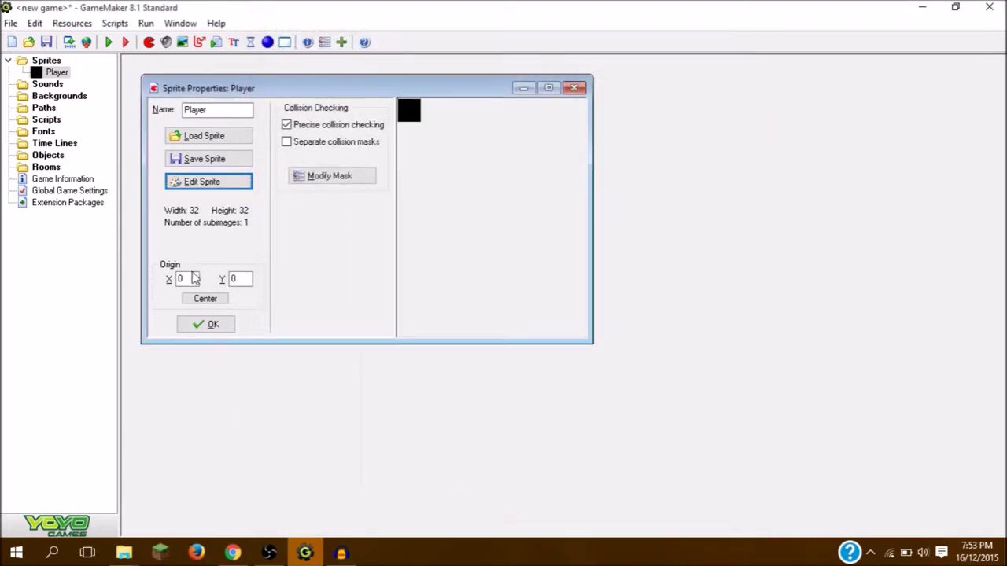
left_click(206, 325)
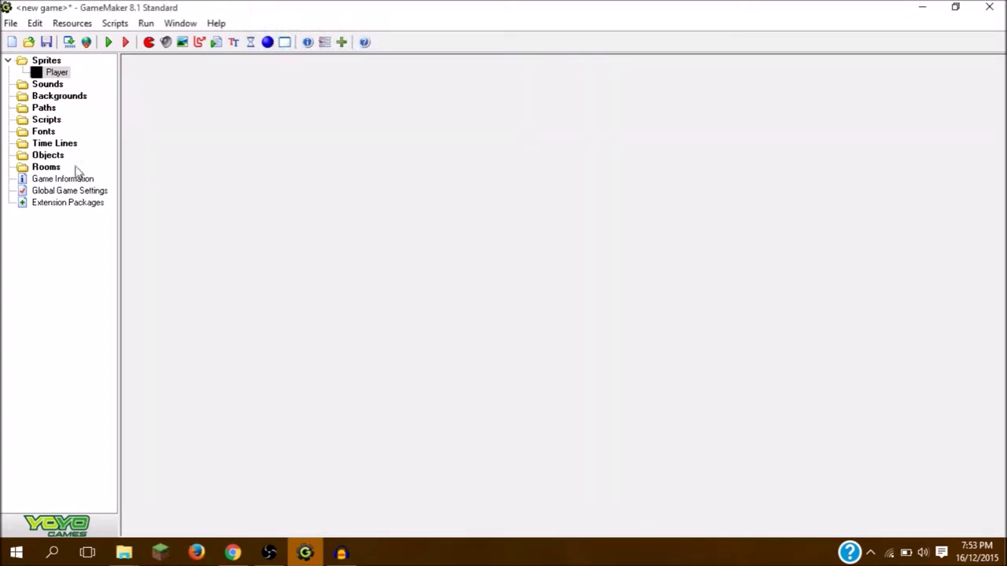
Step: Create an object named Player and assign it the black Player sprite
right_click(53, 156)
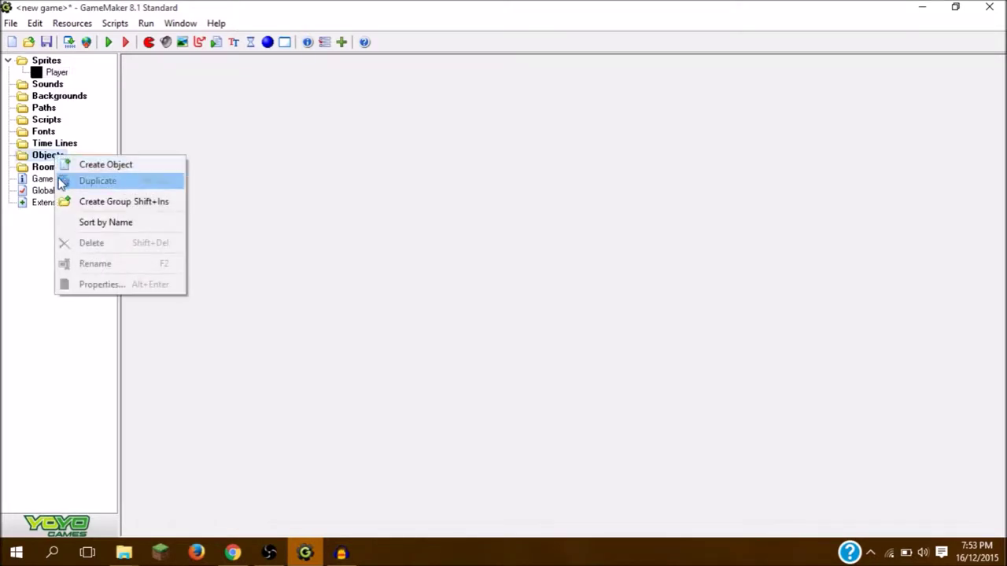
left_click(100, 165)
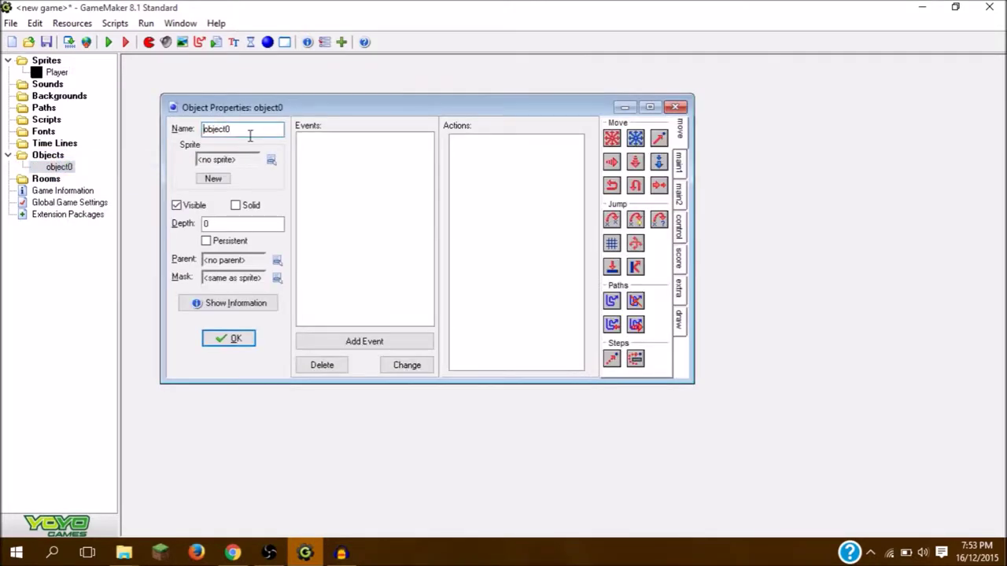
double_click(250, 135)
type("Player")
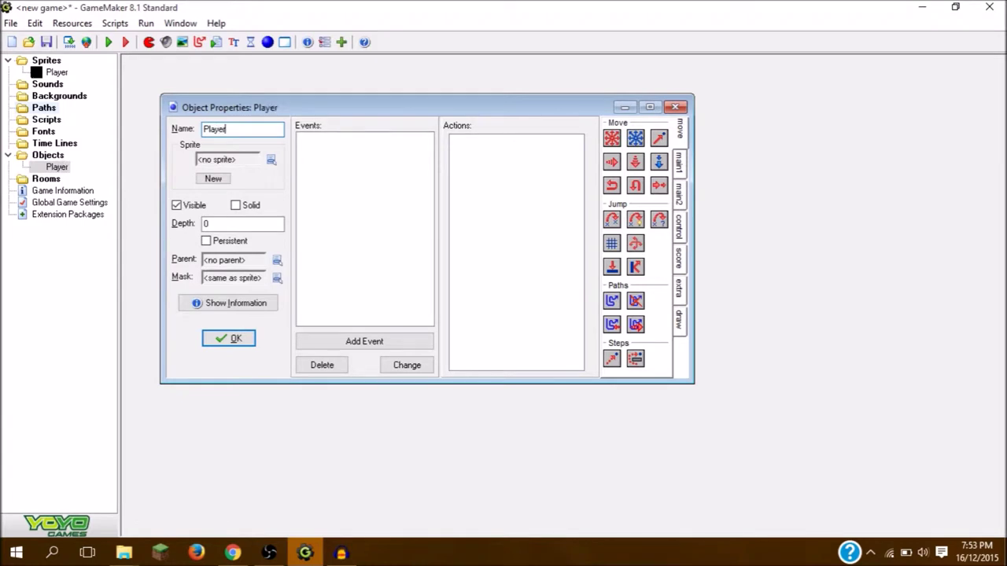
left_click(273, 160)
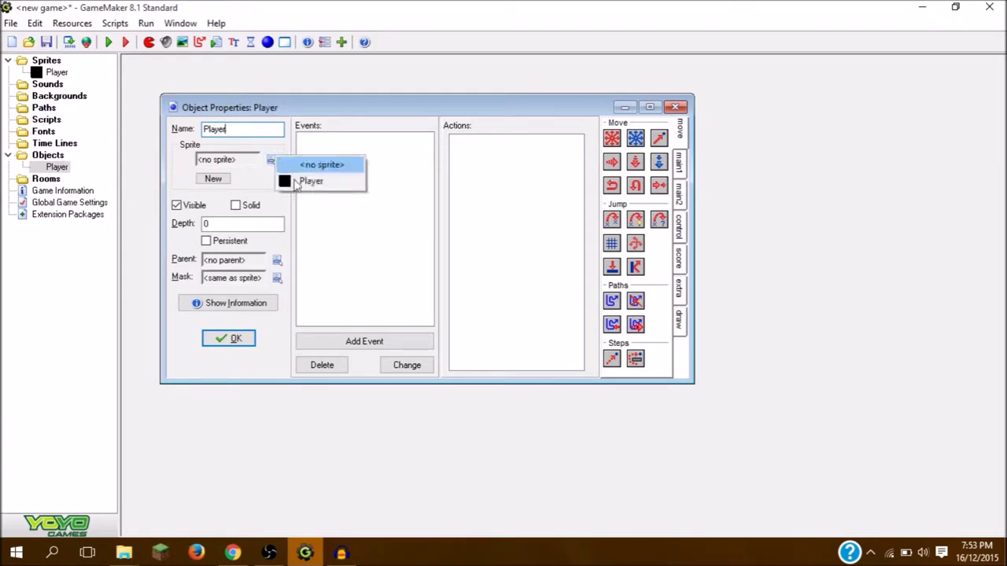
left_click(288, 185)
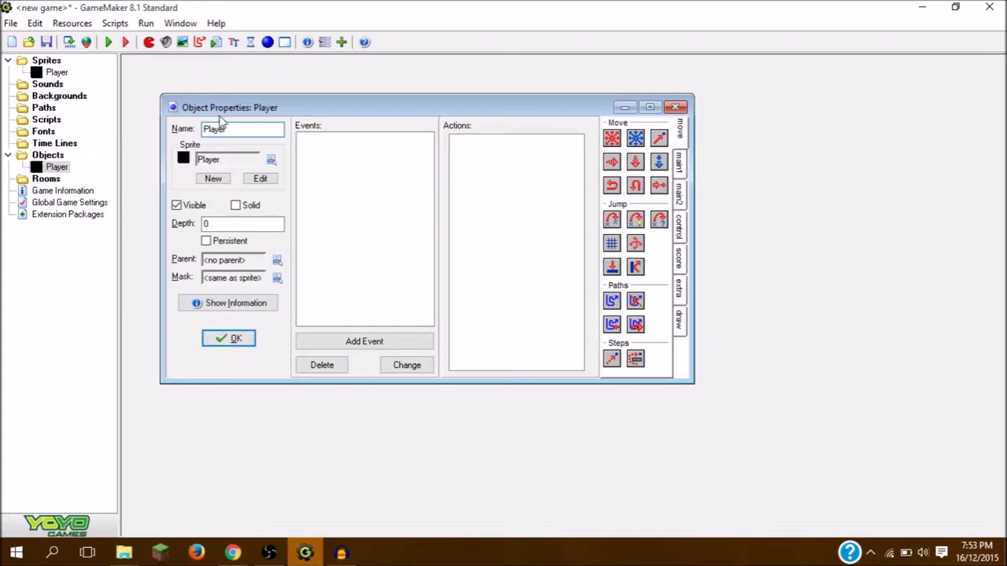
left_click_drag(185, 113, 195, 96)
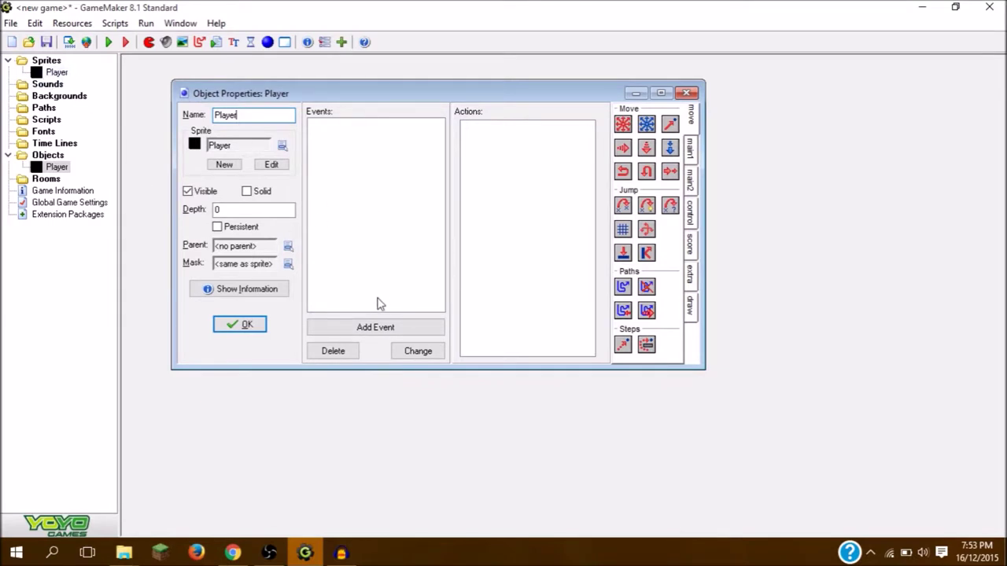
Step: Add a Keyboard Up event with a Move Fixed action going upward at speed 3
left_click(375, 328)
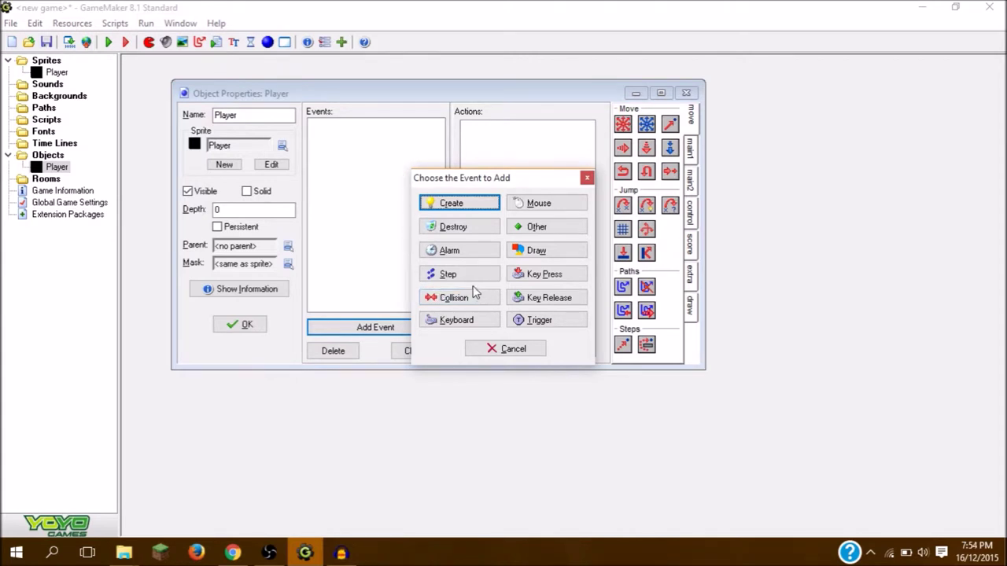
left_click(454, 322)
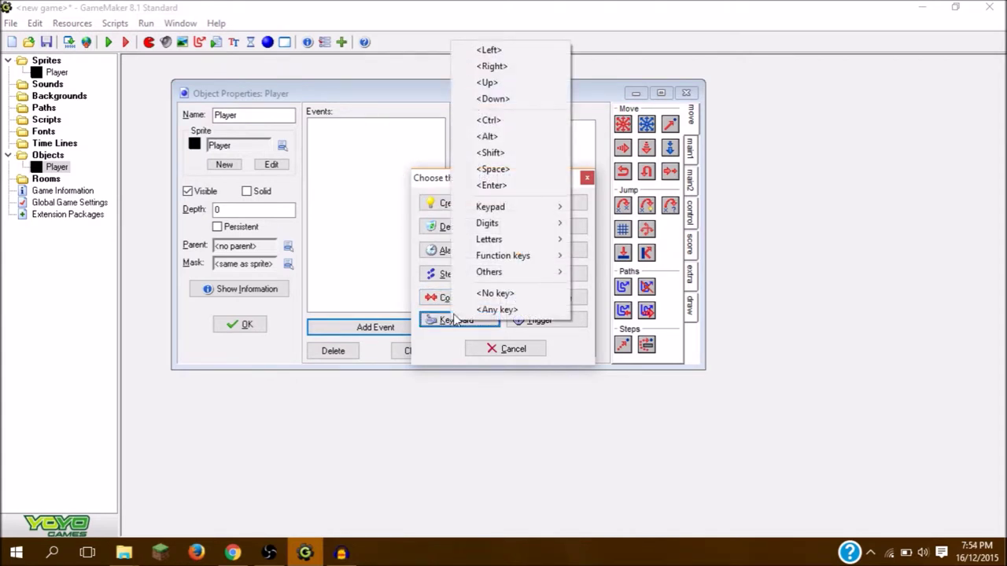
left_click(489, 81)
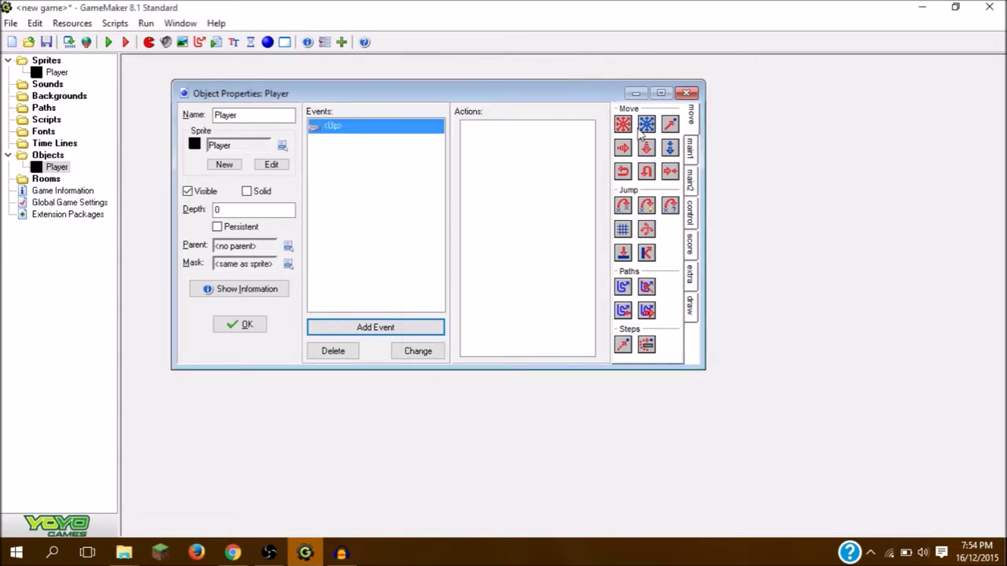
left_click_drag(565, 169, 538, 194)
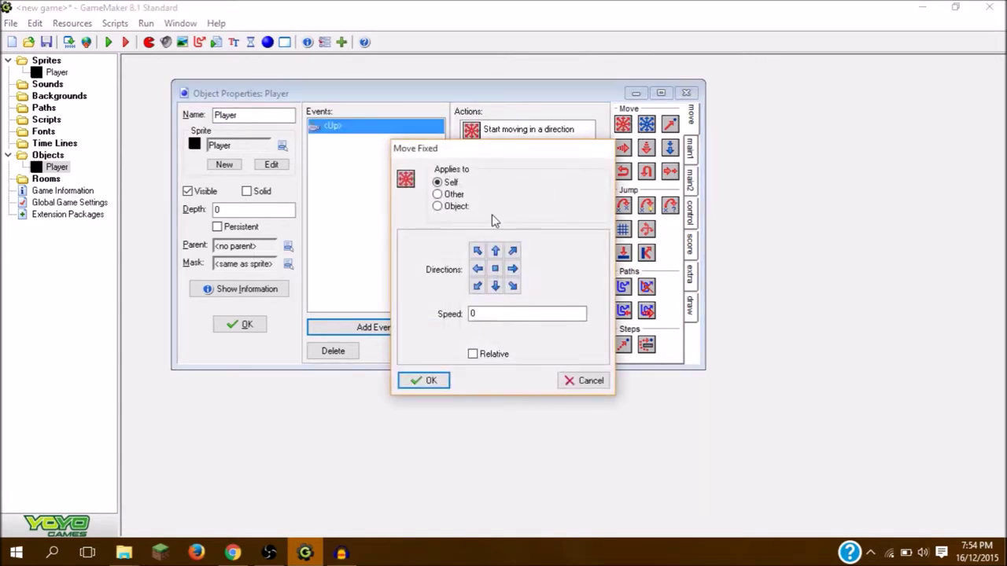
left_click_drag(489, 312, 439, 315)
left_click(440, 382)
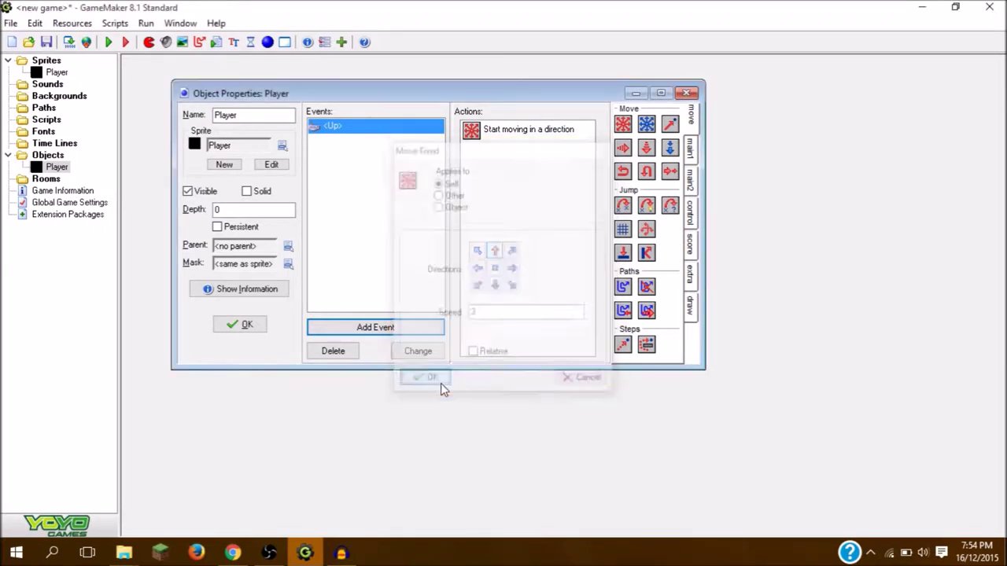
Step: Duplicate the Up event as a Down-key event moving downward at speed 3
right_click(360, 132)
left_click(389, 170)
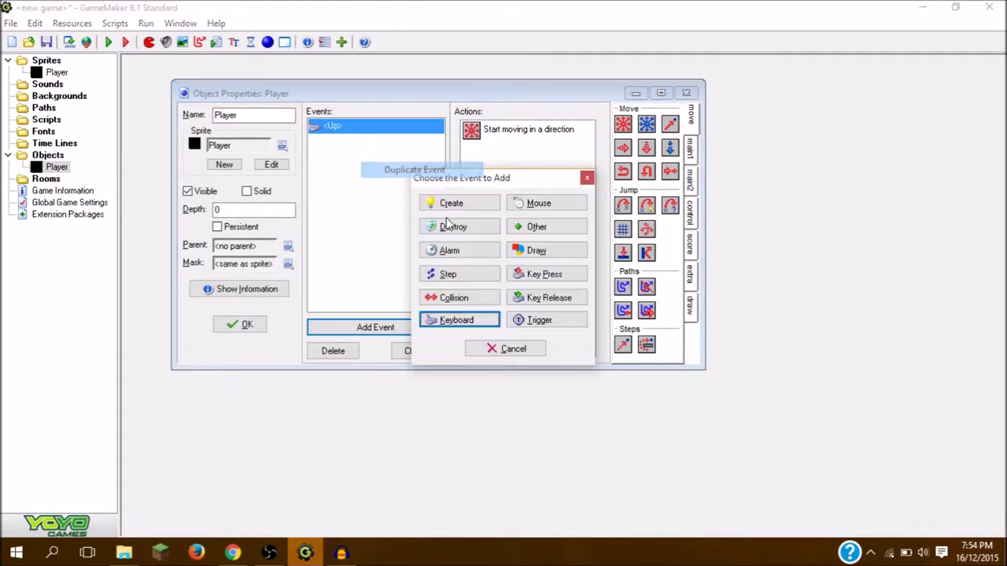
left_click(443, 320)
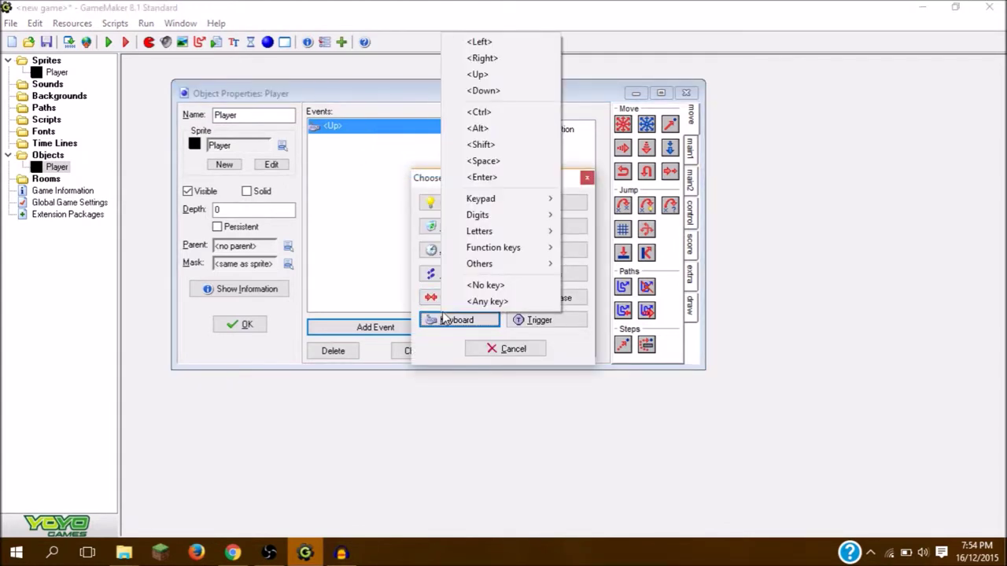
left_click(482, 90)
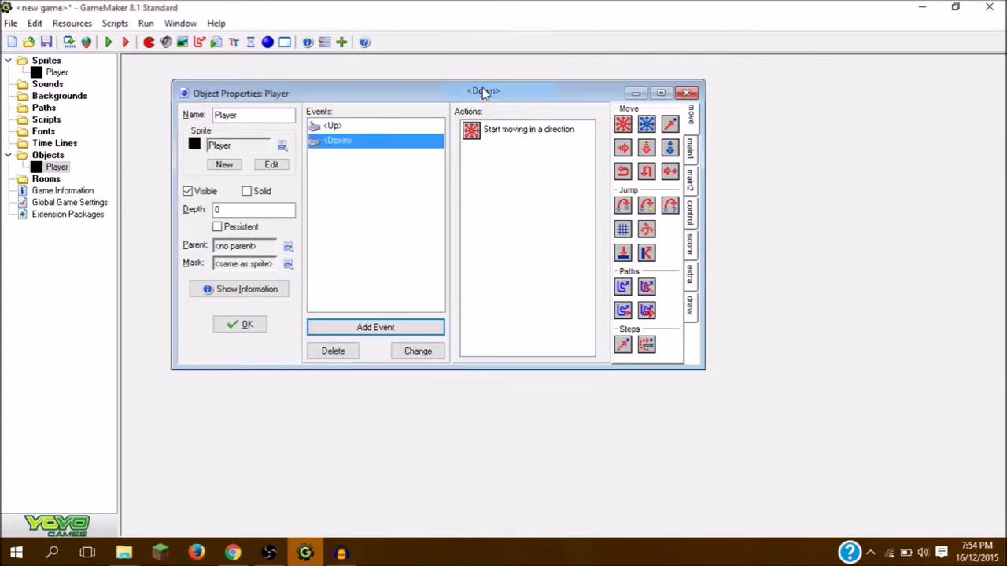
double_click(502, 132)
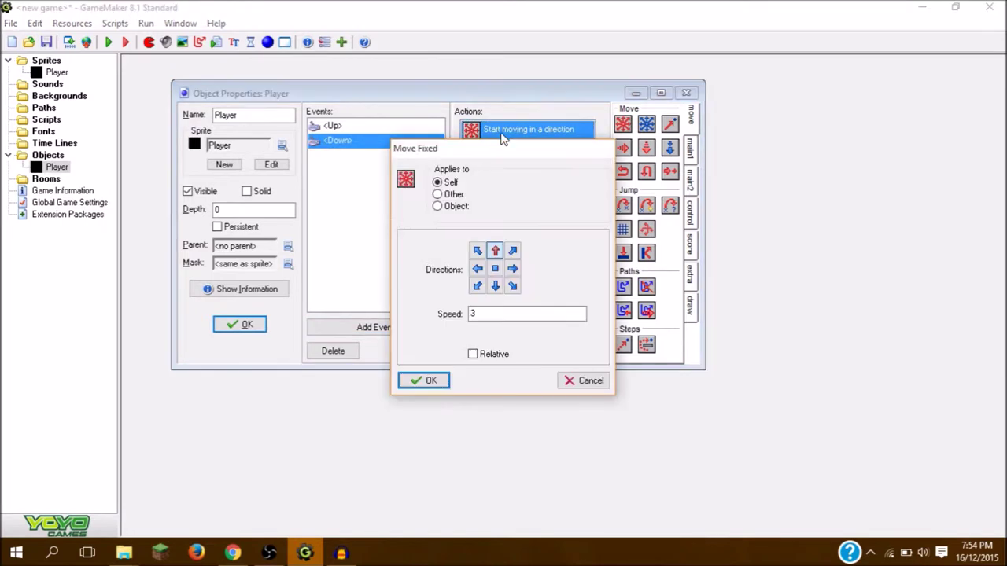
left_click(495, 285)
left_click(495, 250)
left_click(424, 379)
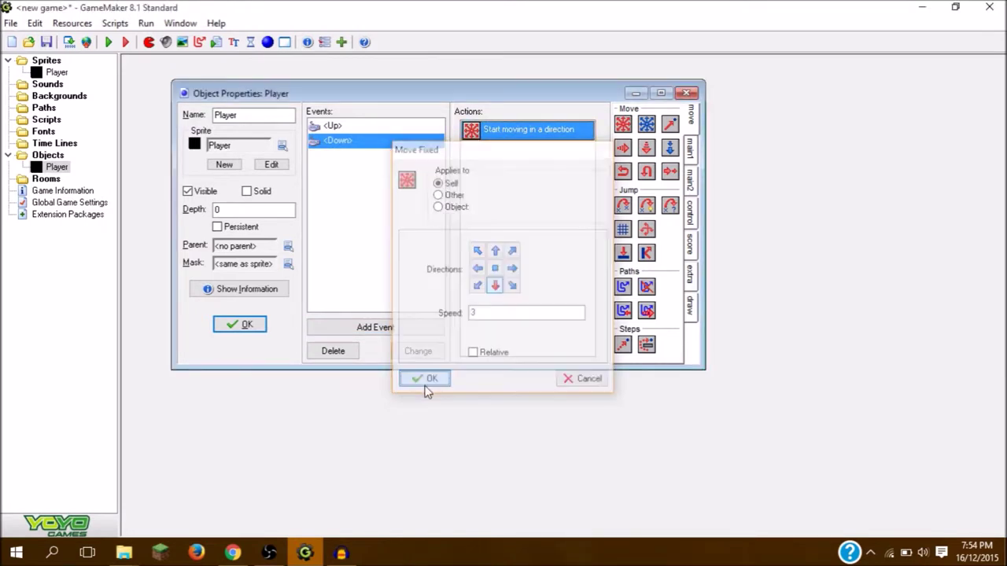
Step: Duplicate the Down event as a Left-key event with a speed-3 move
left_click(397, 328)
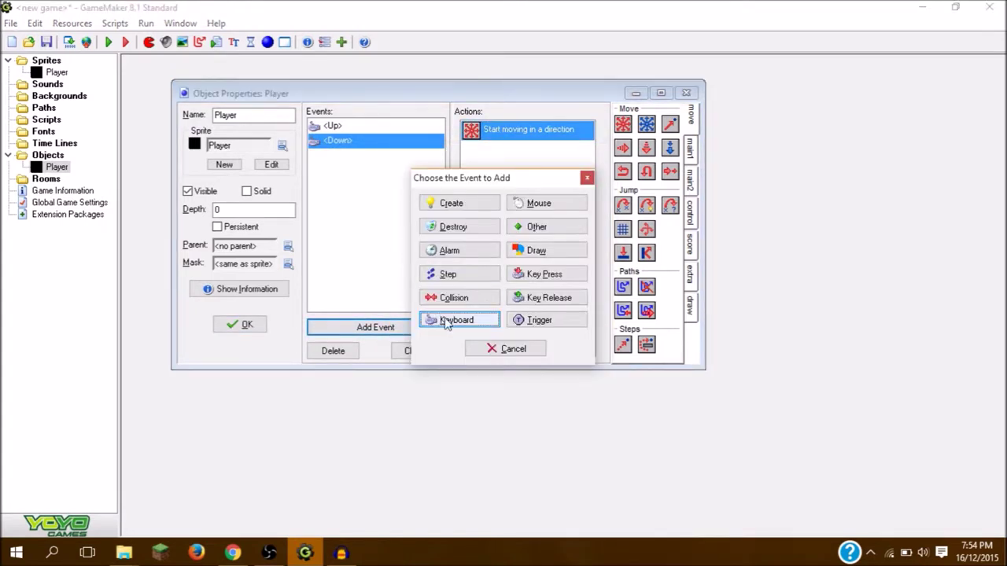
left_click(495, 348)
right_click(337, 142)
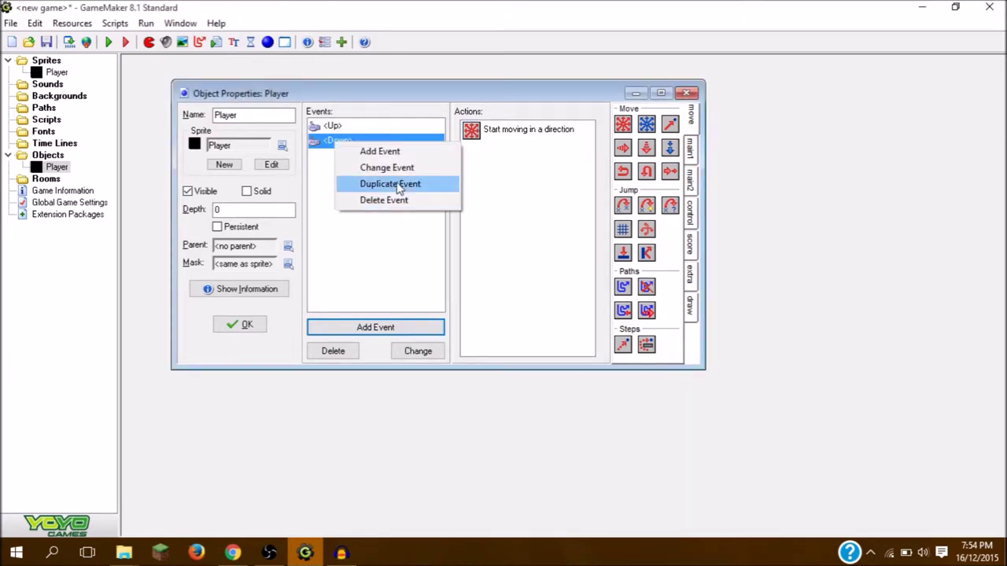
left_click(398, 187)
left_click(458, 319)
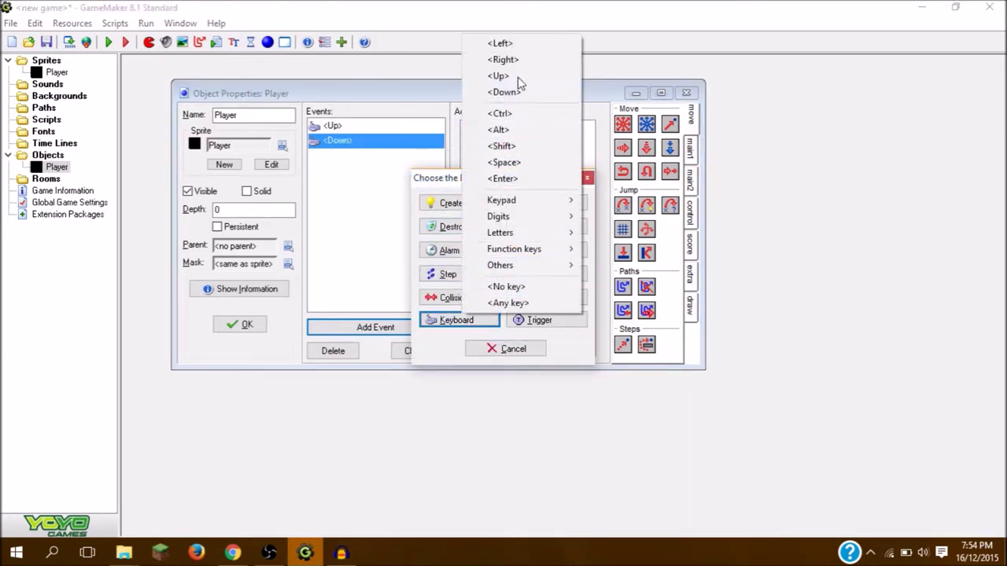
left_click(501, 43)
double_click(502, 132)
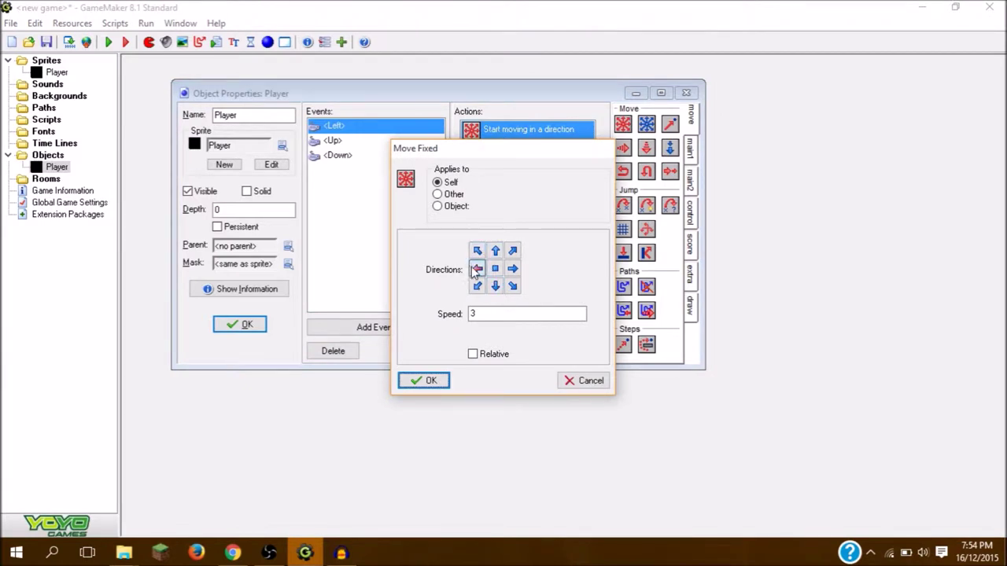
left_click(430, 380)
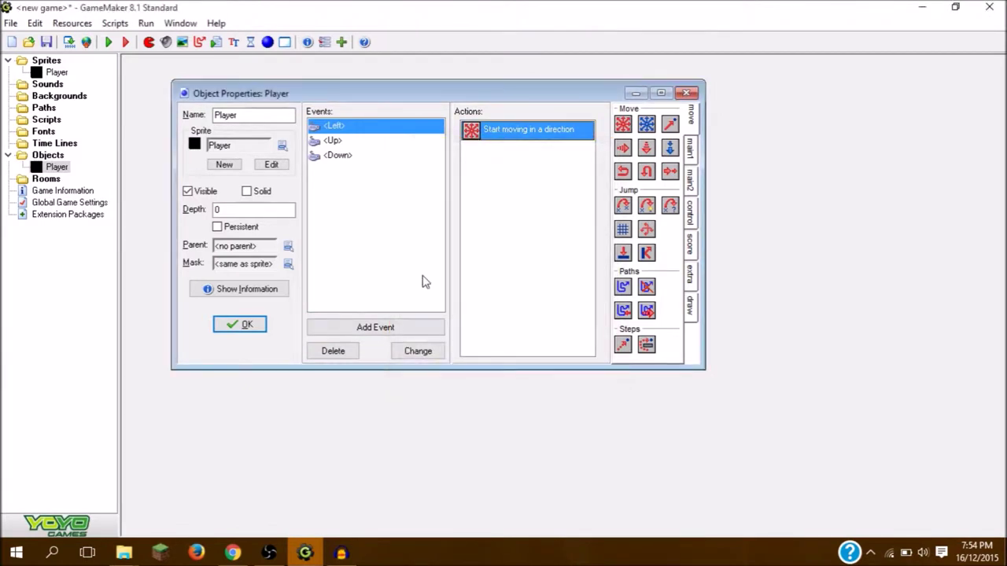
Step: Duplicate the Left event as a Right-key event moving right at speed 3, then close Player
right_click(358, 129)
left_click(370, 166)
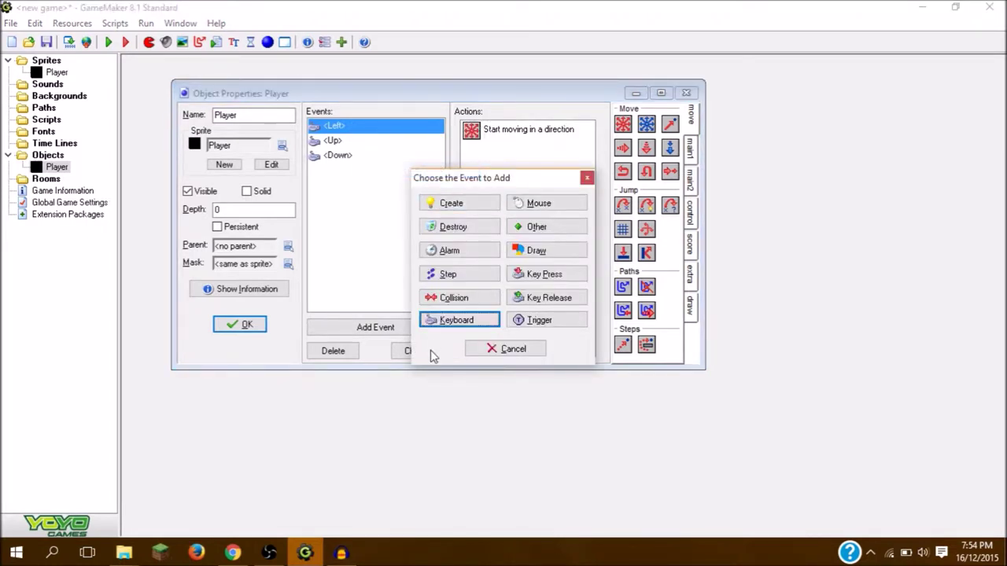
left_click(452, 320)
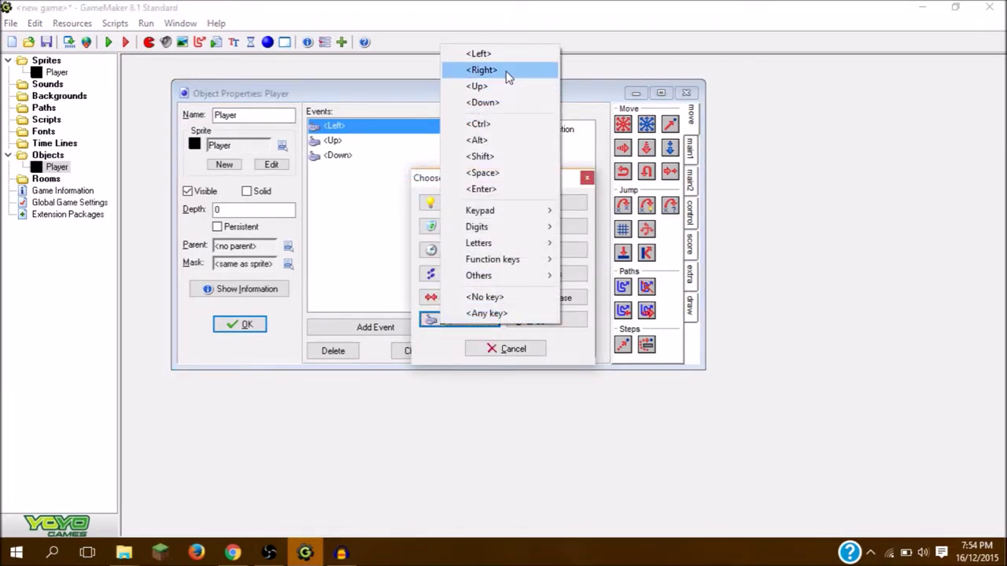
left_click(504, 70)
double_click(506, 127)
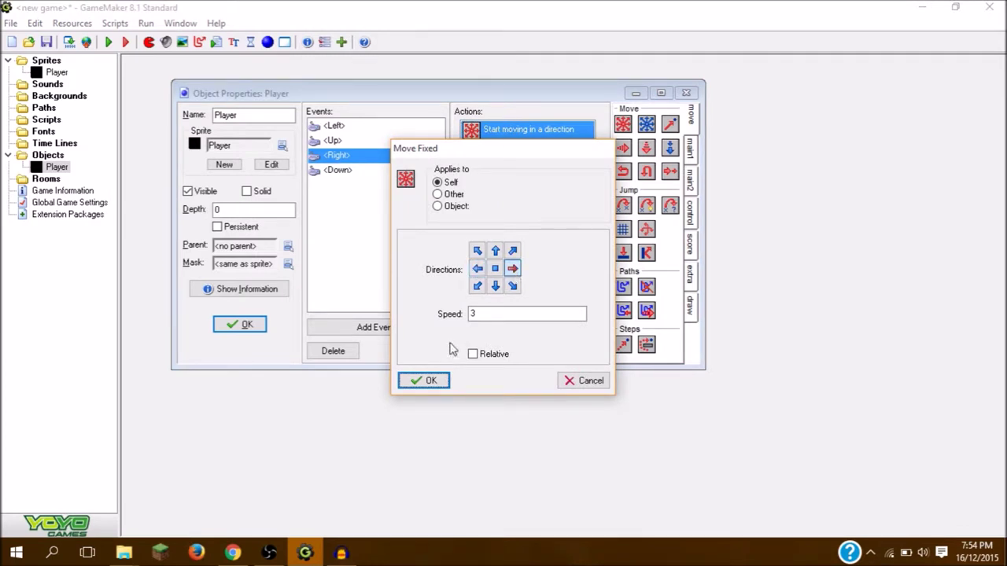
left_click(414, 378)
left_click(259, 328)
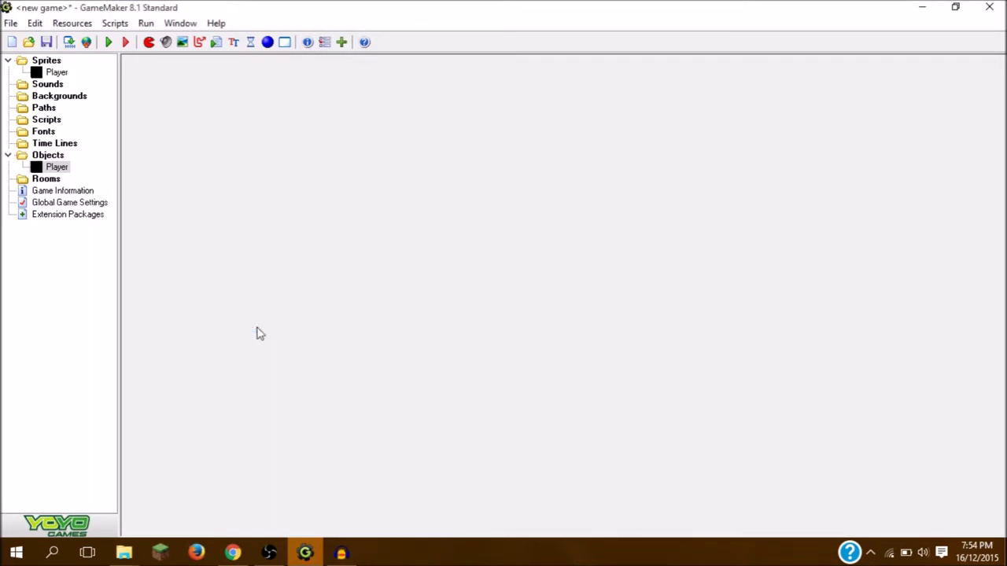
Step: Create room0 with one Player placed near its centre
right_click(22, 179)
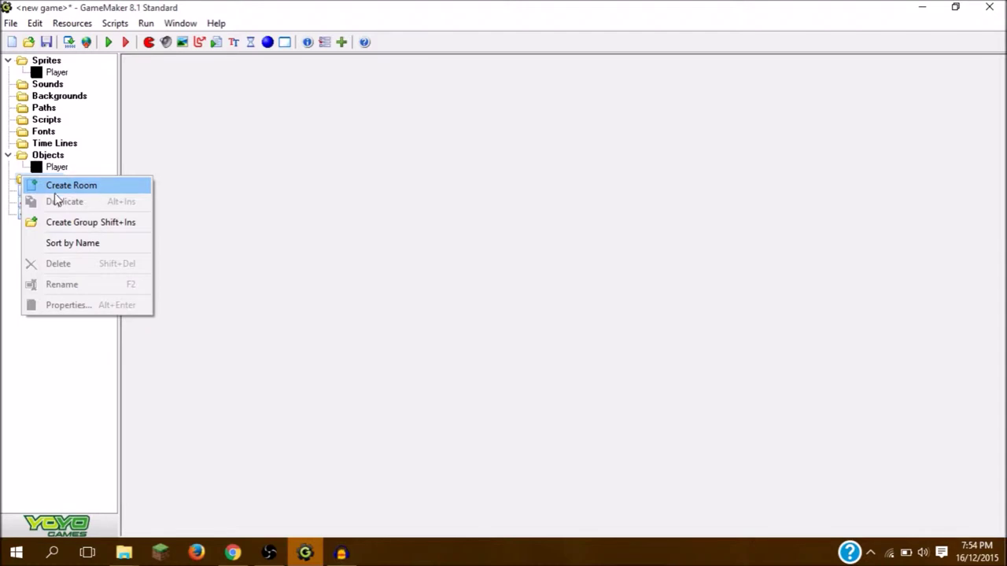
left_click(79, 187)
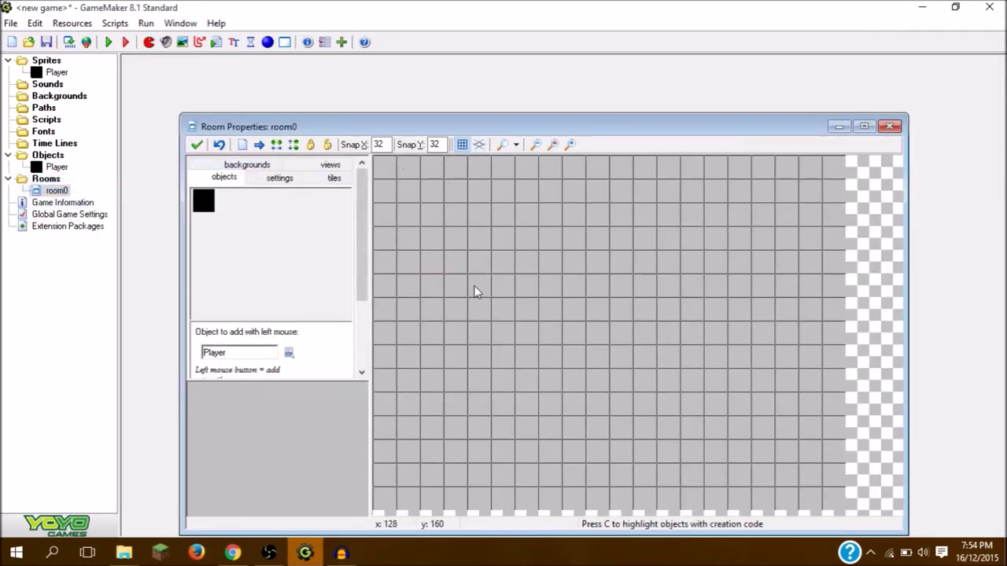
left_click(584, 337)
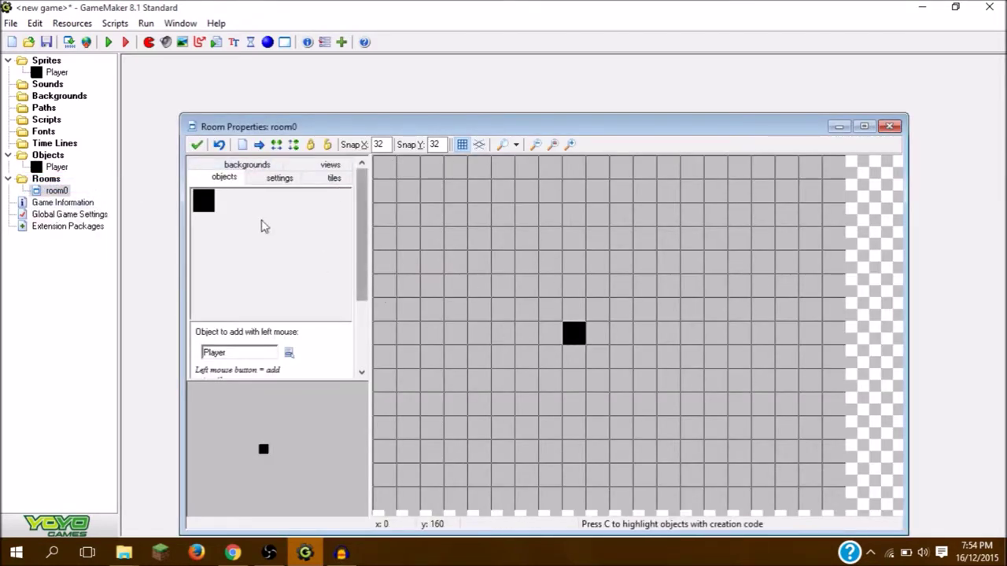
left_click(196, 144)
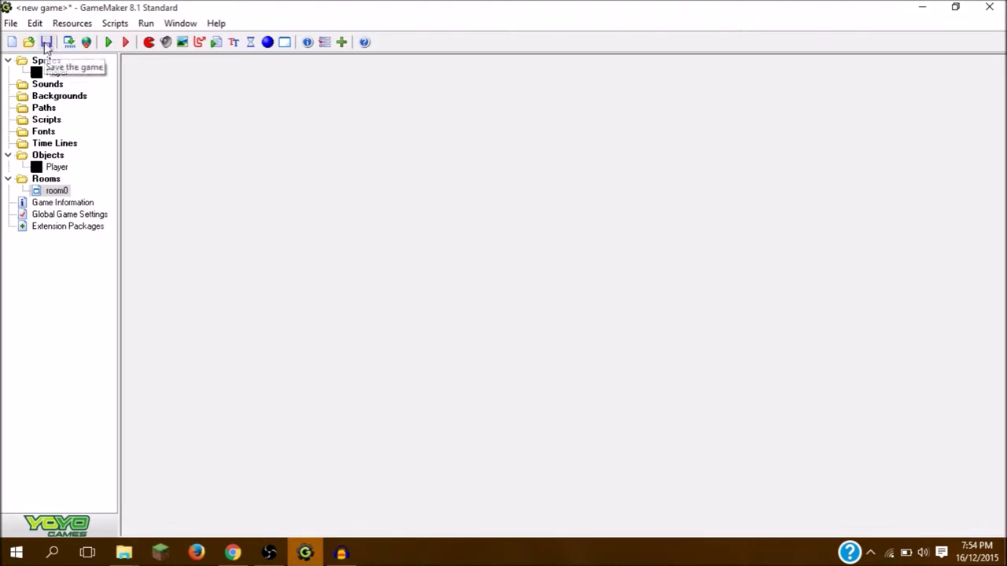
Step: Cancel the Save dialog and test-run the game in debug mode
left_click(46, 44)
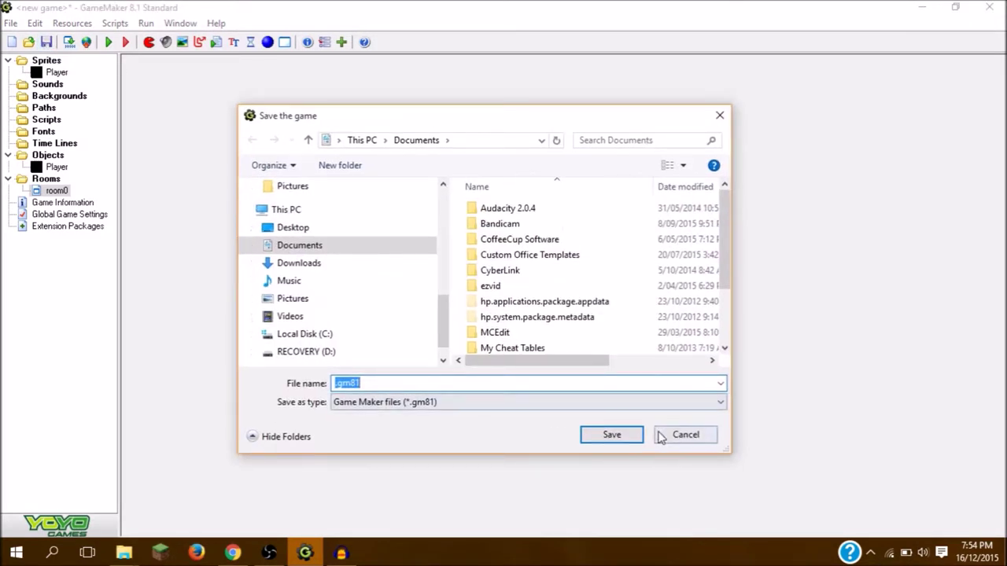
left_click(688, 435)
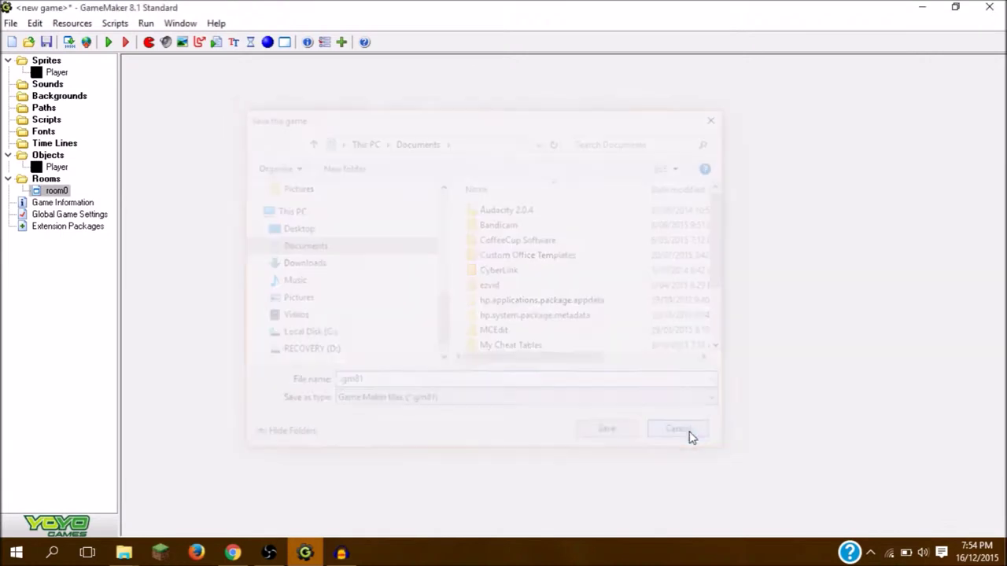
left_click(126, 43)
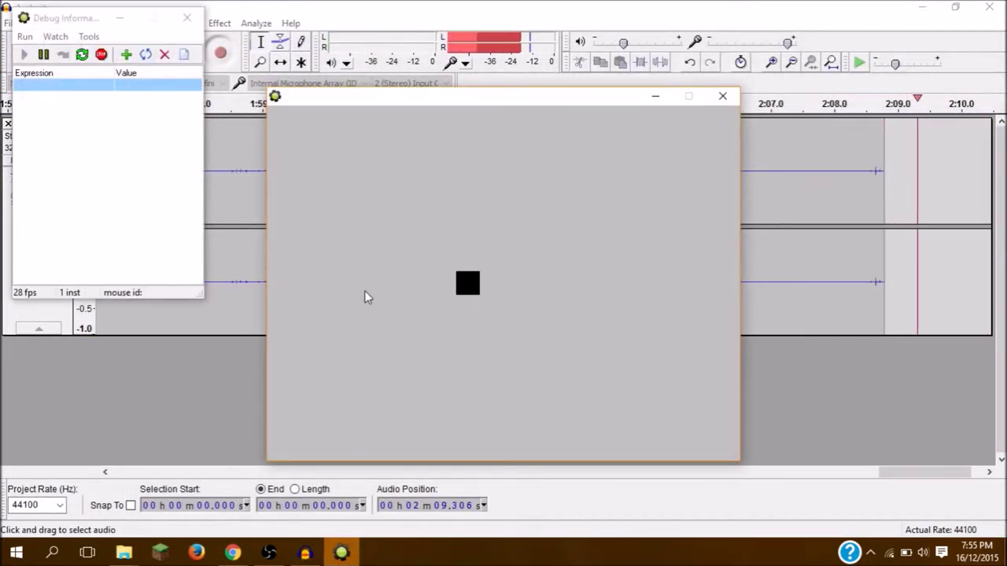
key("Right")
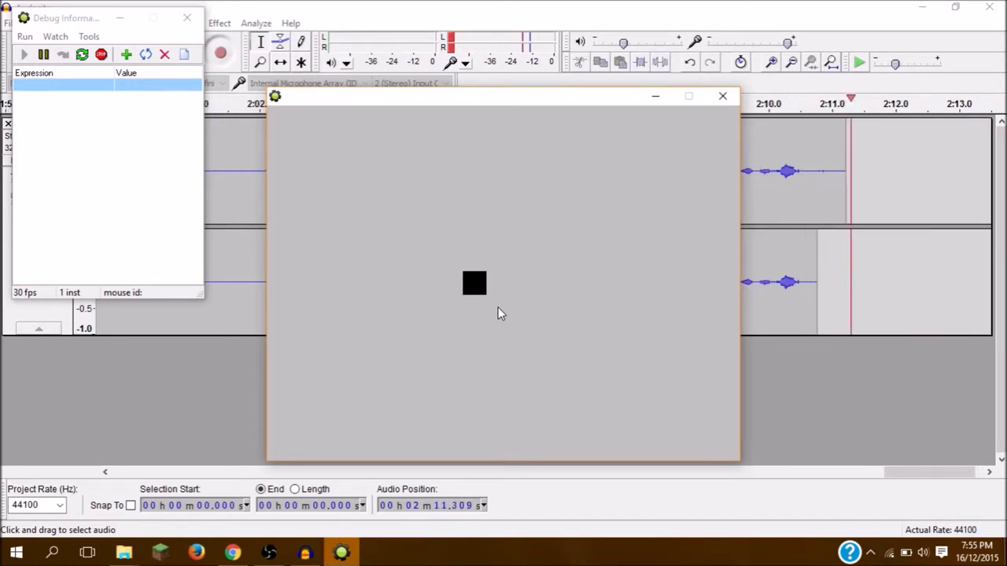
key("Right")
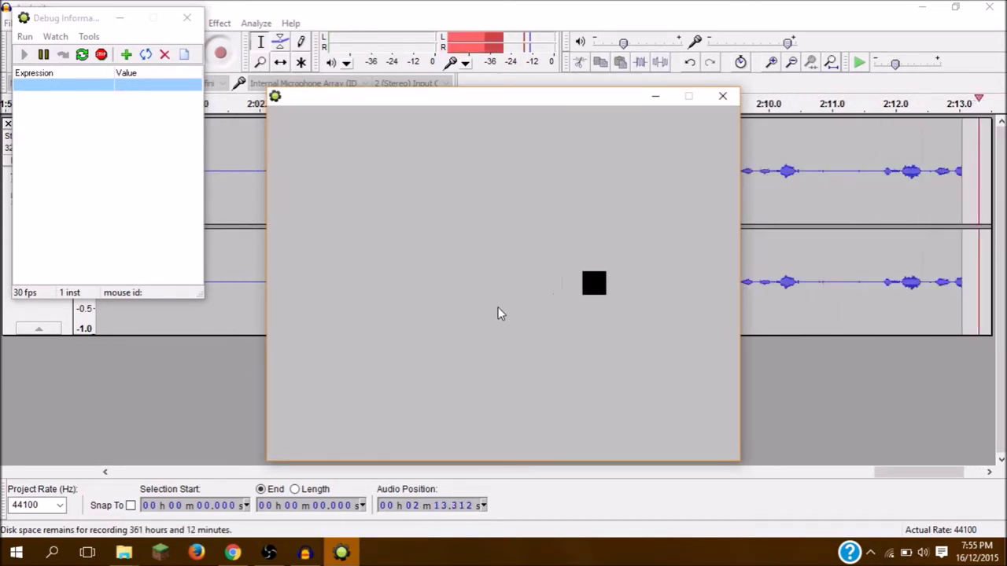
key("Left")
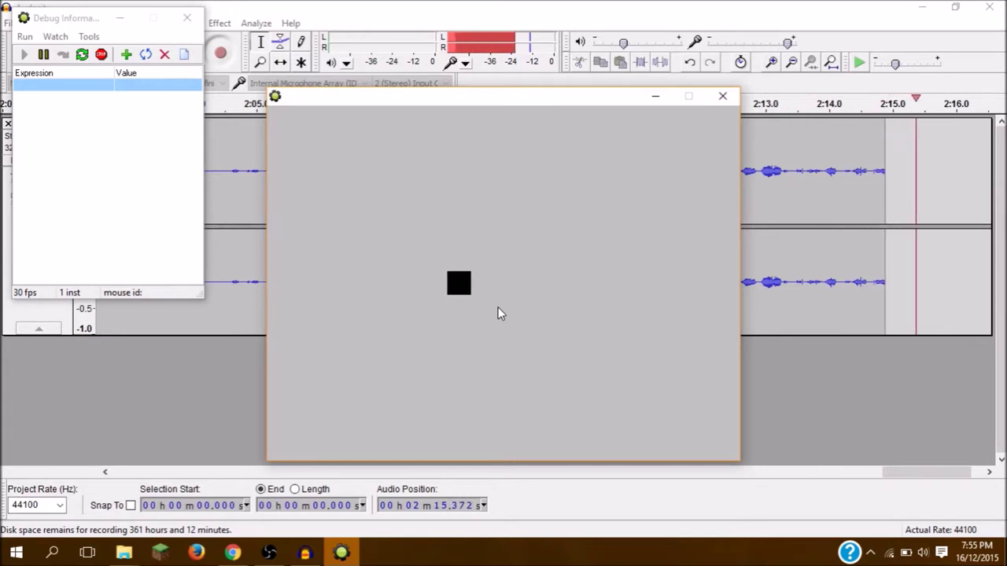
key("Up")
key("Down")
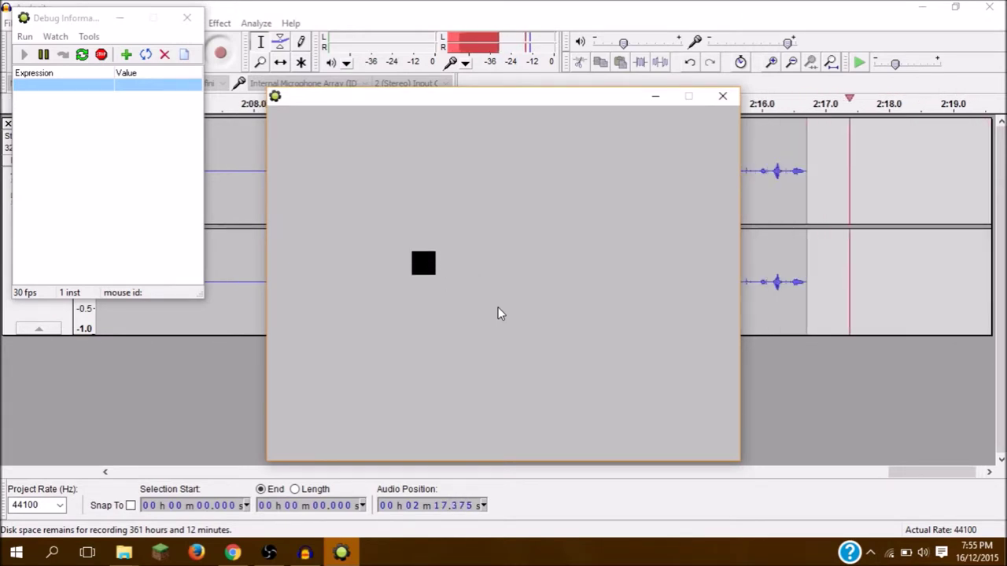
key("Down")
key("Right")
key("Up")
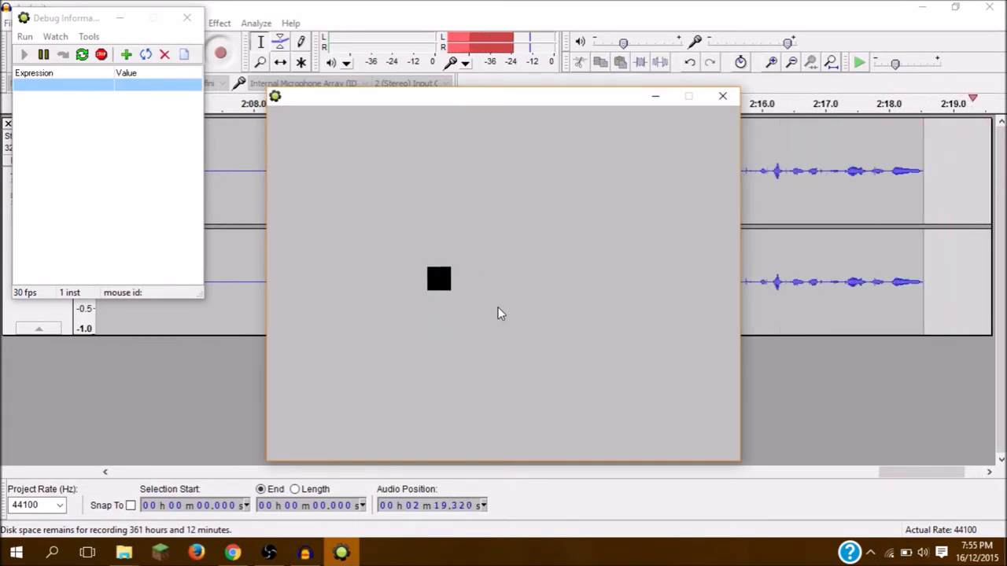
key("Down")
key("Left")
key("Right")
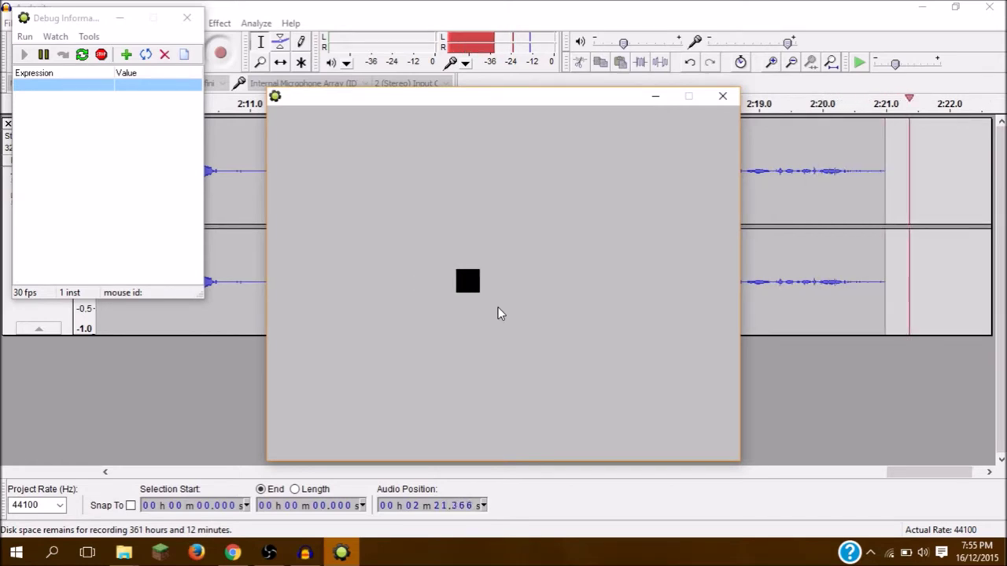
key("Right")
key("Up")
key("Down")
key("Left")
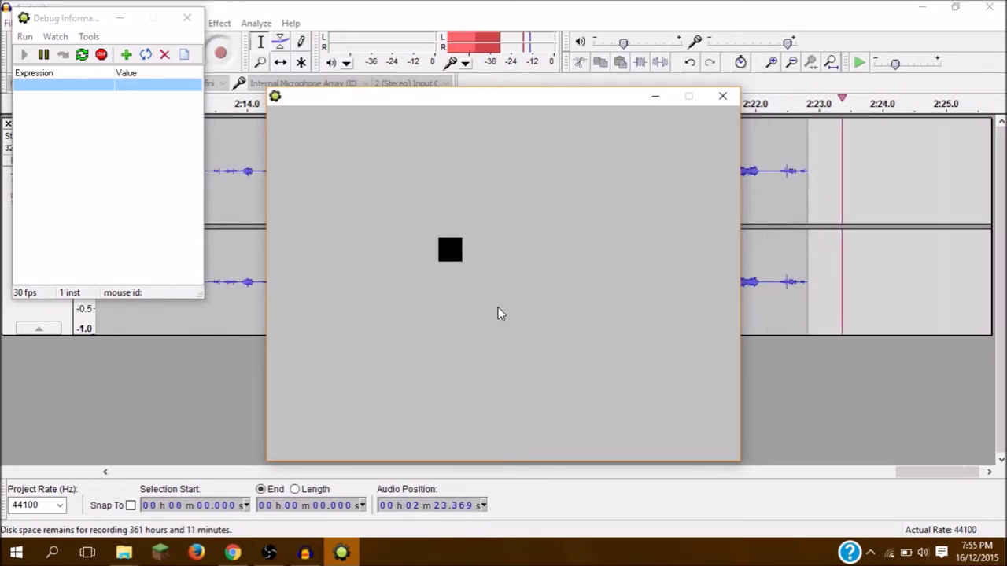
key("Right")
key("Left")
key("Up")
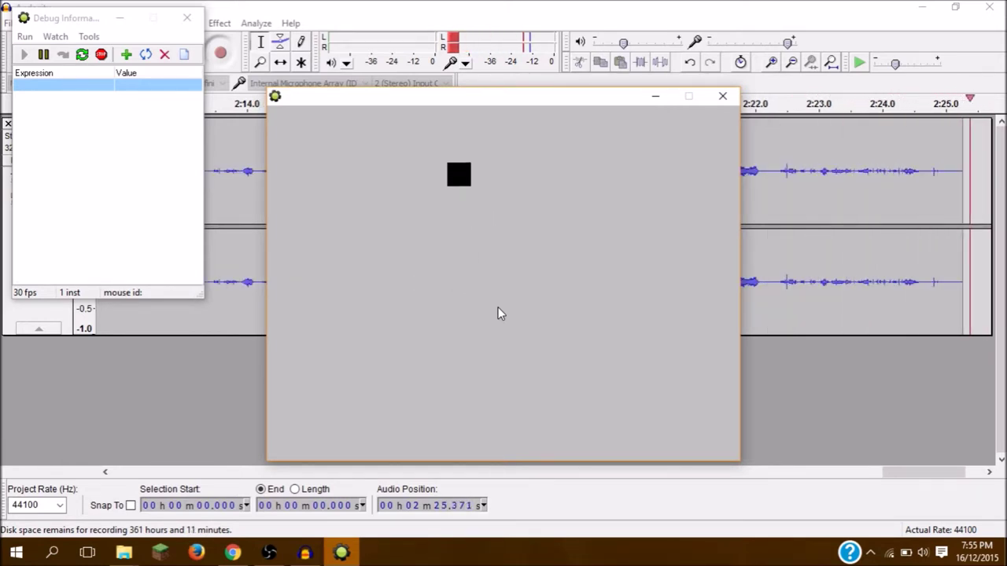
key("Up")
key("Up")
key("Down")
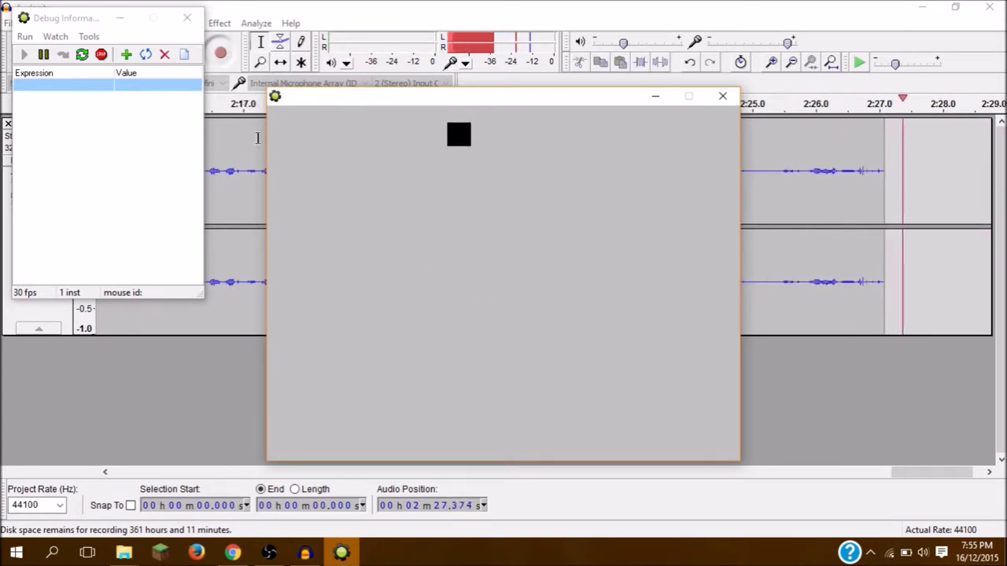
key("Down")
key("Escape")
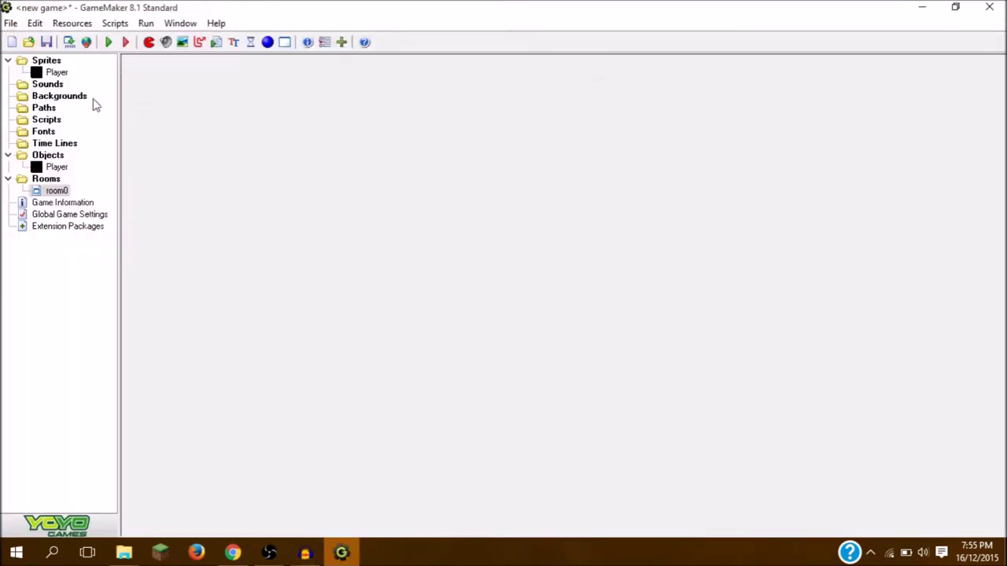
Step: Review the Player's key events, try a Left key-release move event, then delete it
double_click(56, 167)
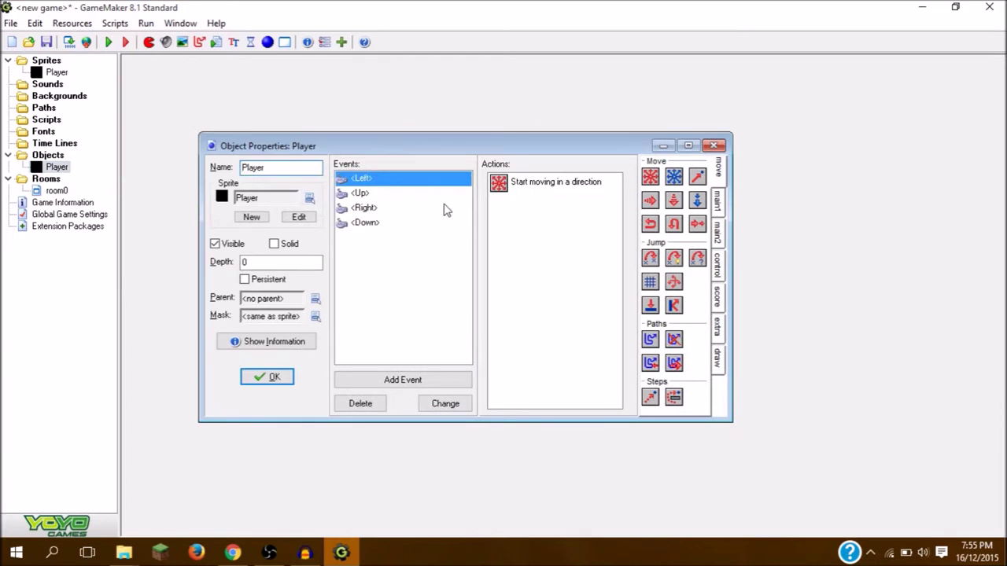
key("Down")
left_click(362, 228)
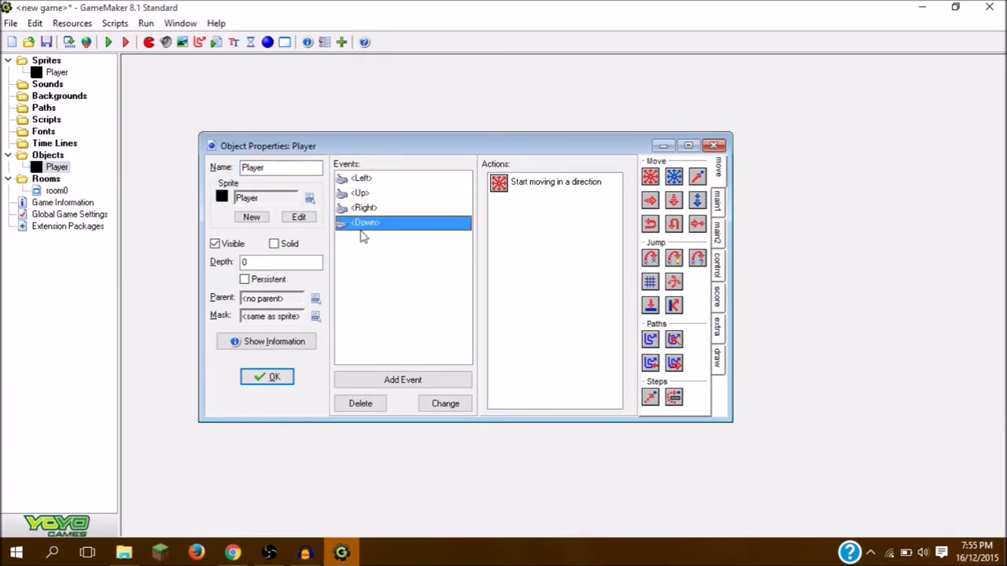
left_click(368, 181)
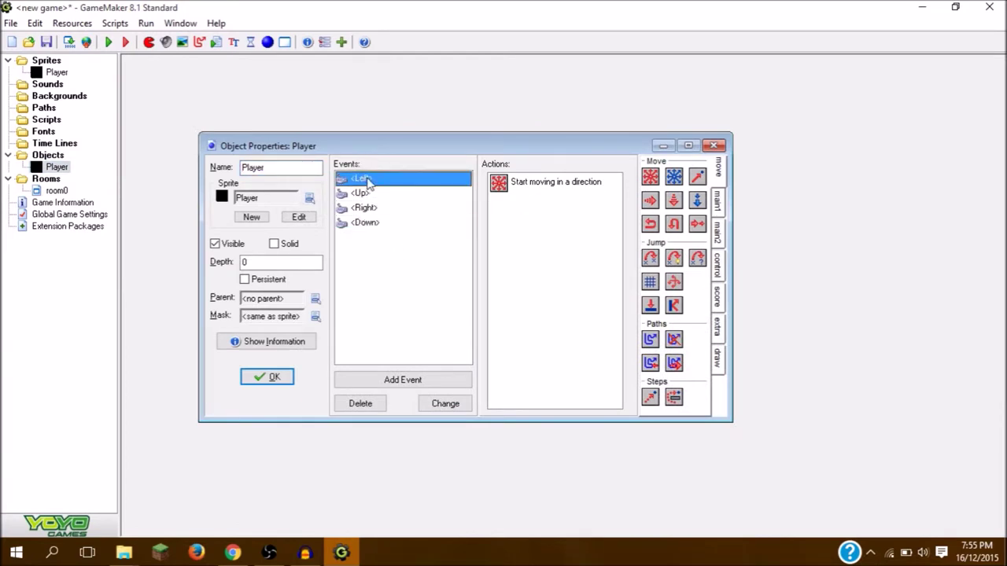
left_click(416, 386)
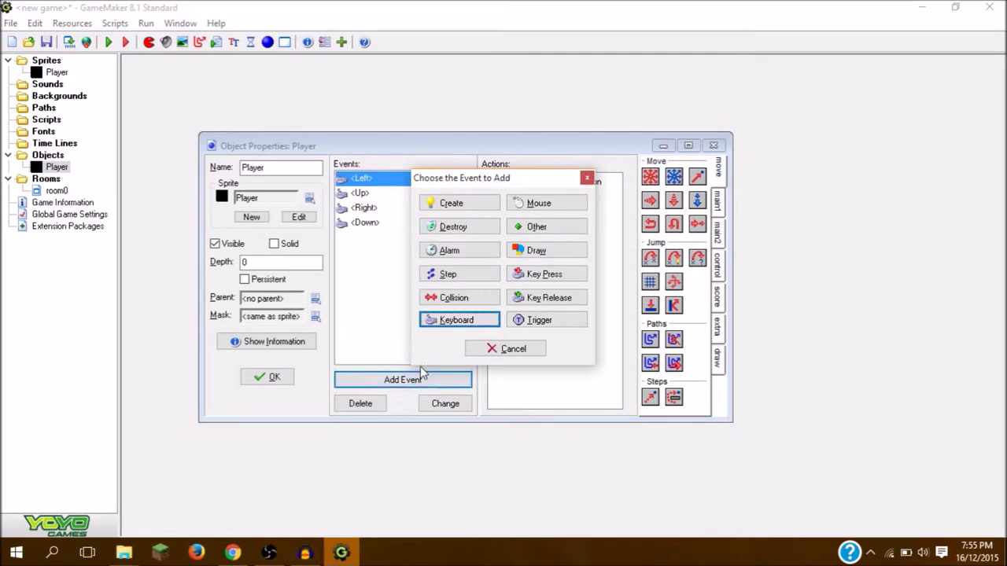
left_click(517, 305)
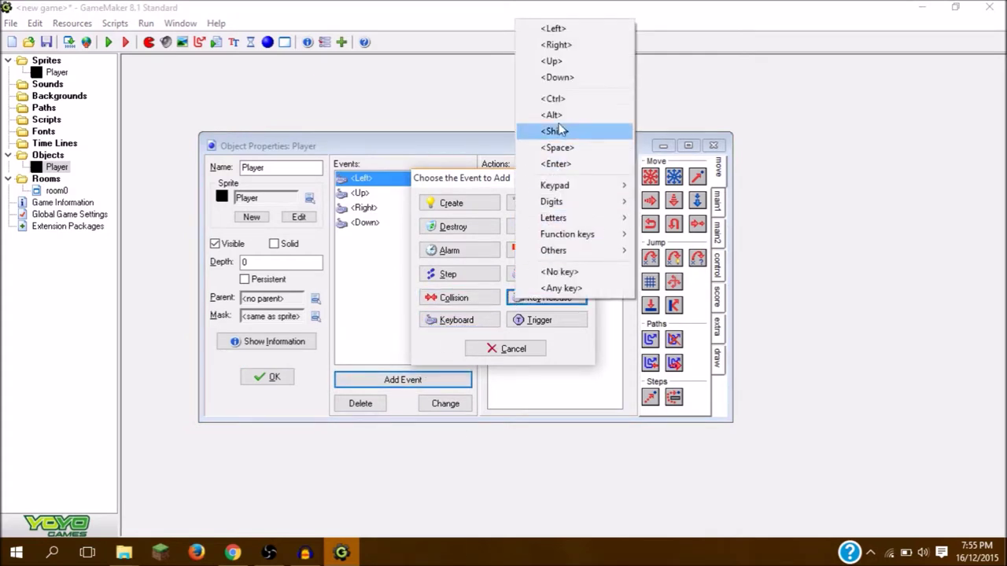
left_click(553, 30)
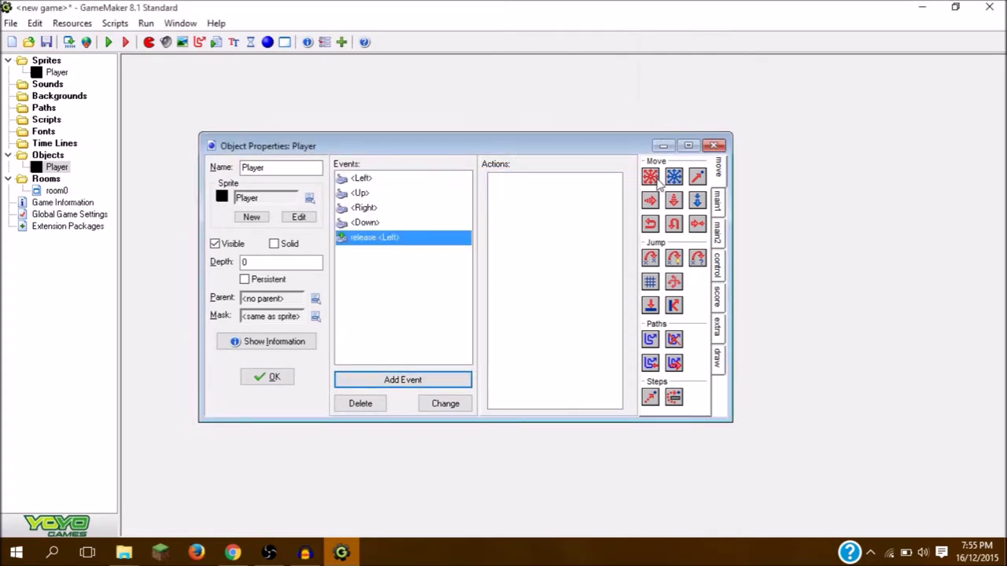
left_click_drag(654, 183, 554, 236)
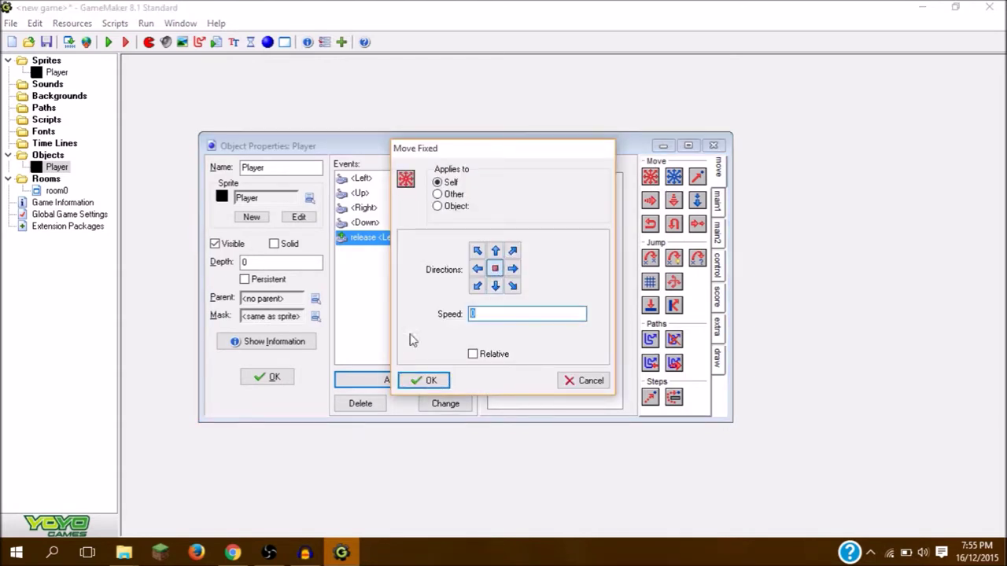
key("Return")
left_click(360, 402)
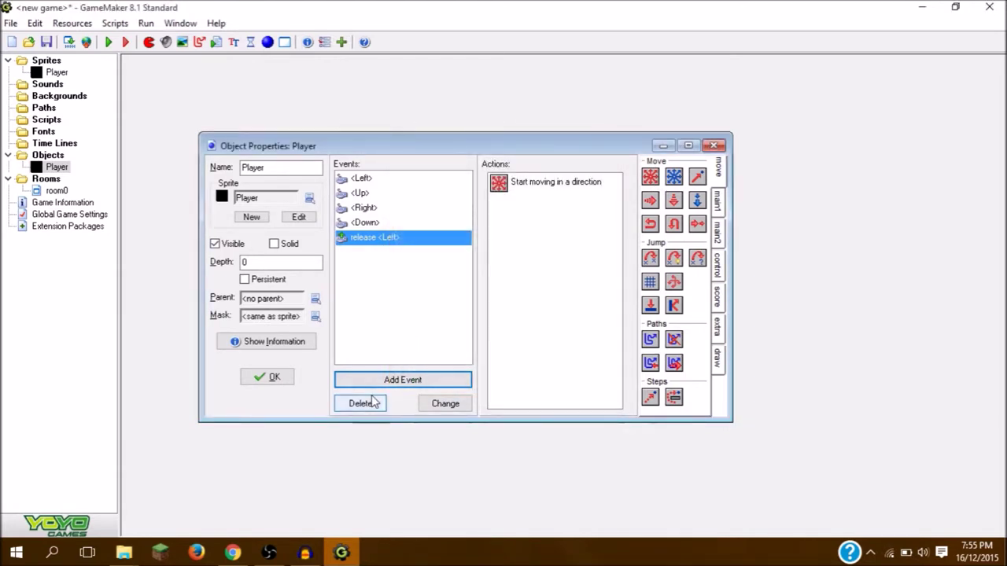
left_click(542, 299)
Step: Add a No-key event that stops the Player at speed 0, and close its properties
left_click(376, 384)
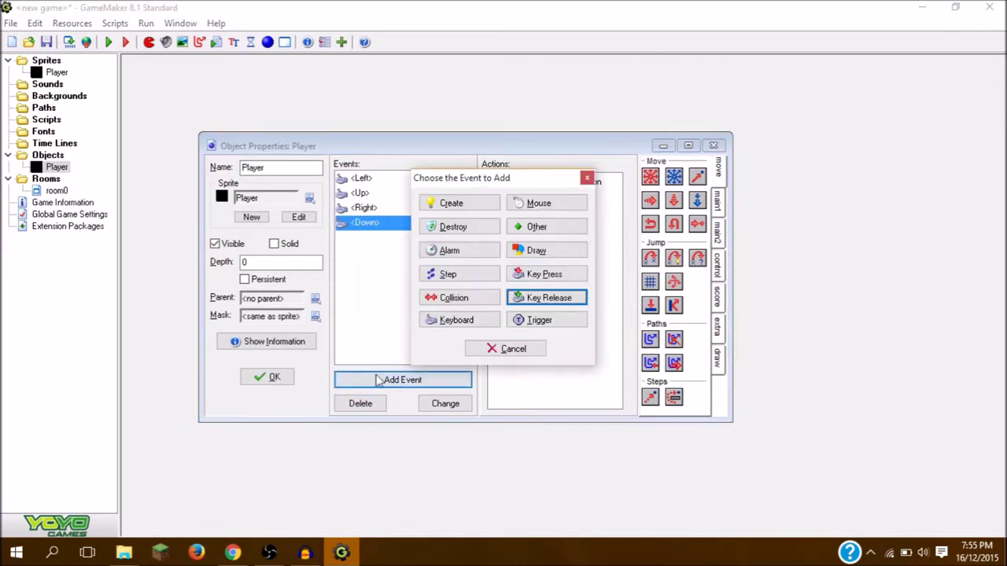
left_click(454, 324)
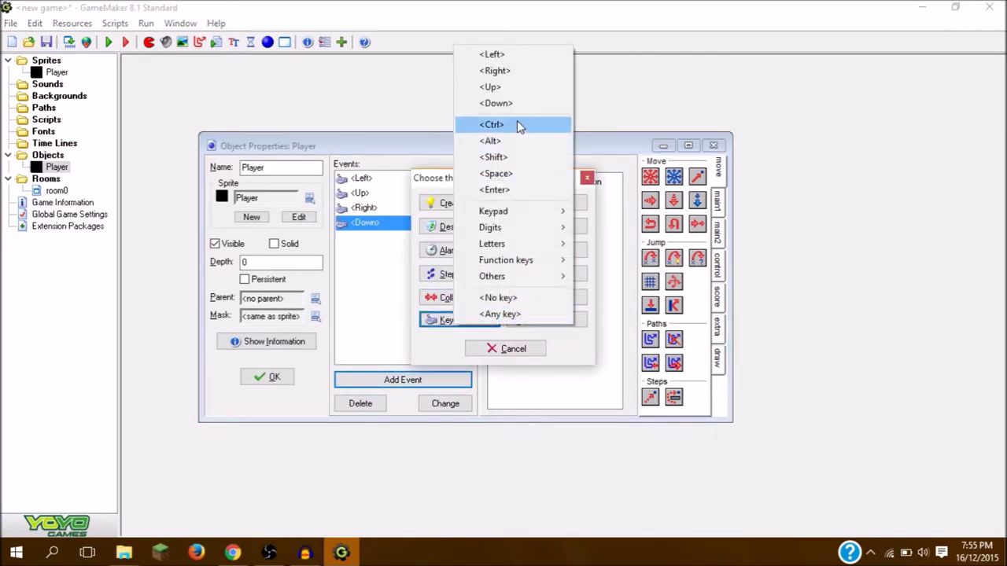
left_click(508, 297)
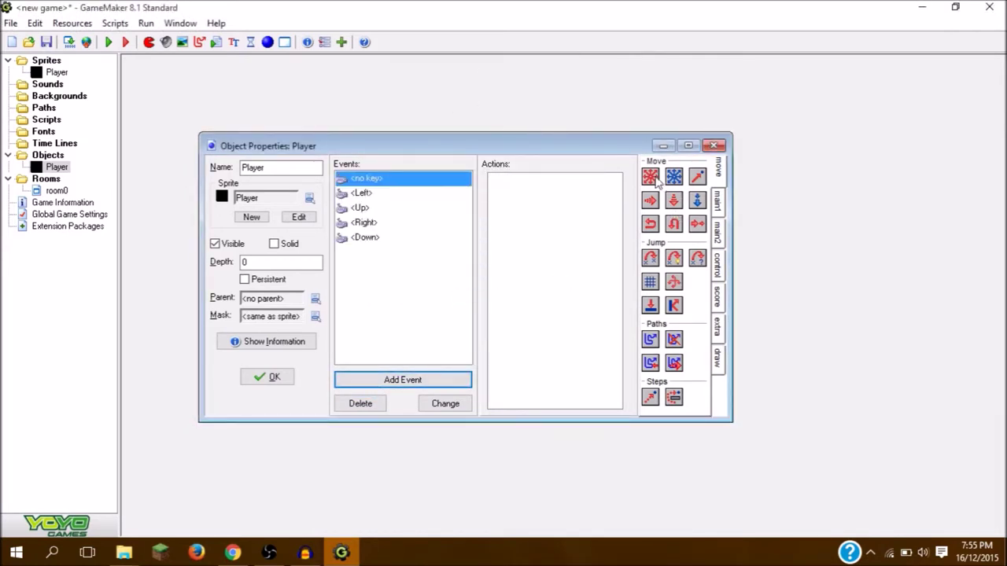
left_click_drag(650, 179, 538, 258)
left_click(496, 269)
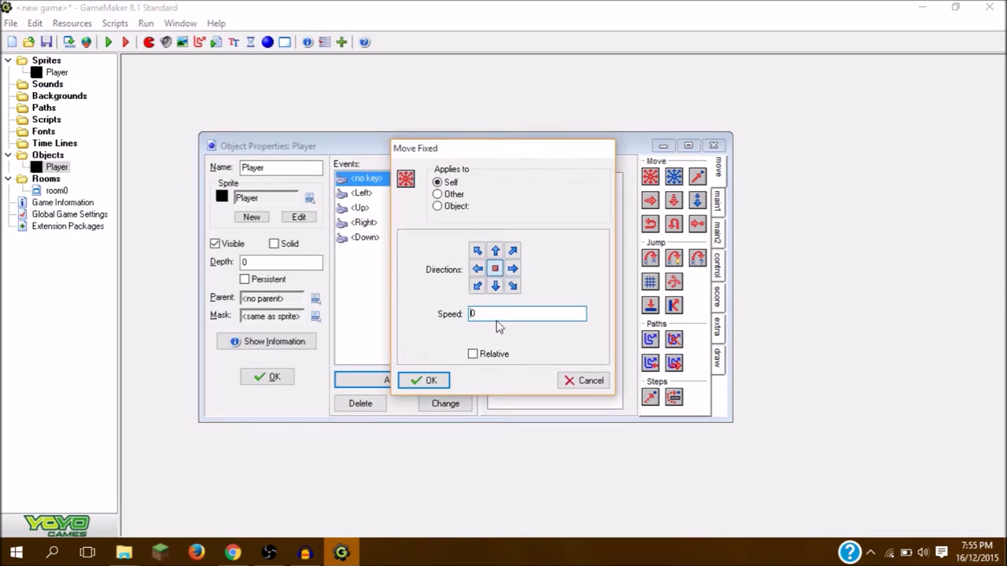
key("Return")
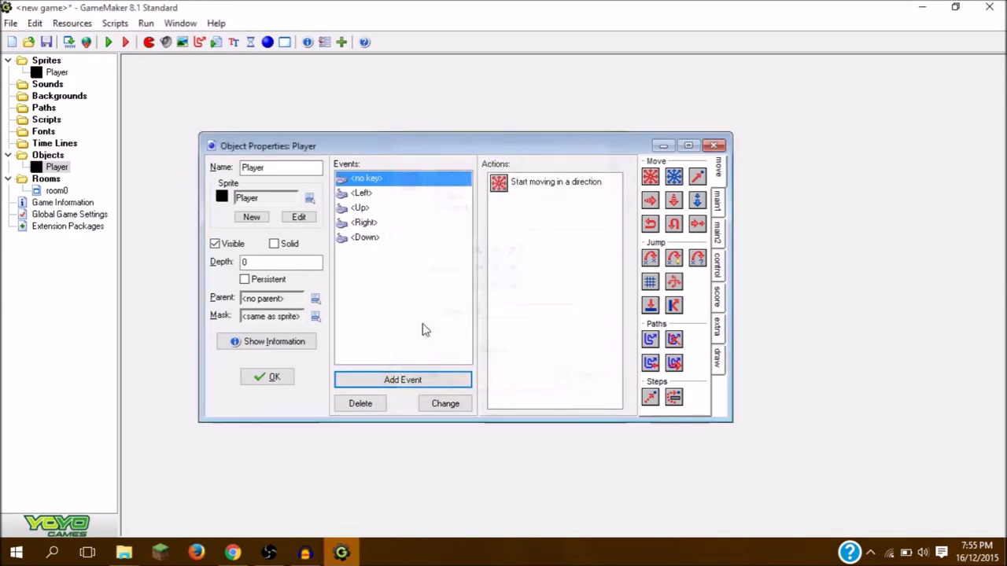
left_click(283, 386)
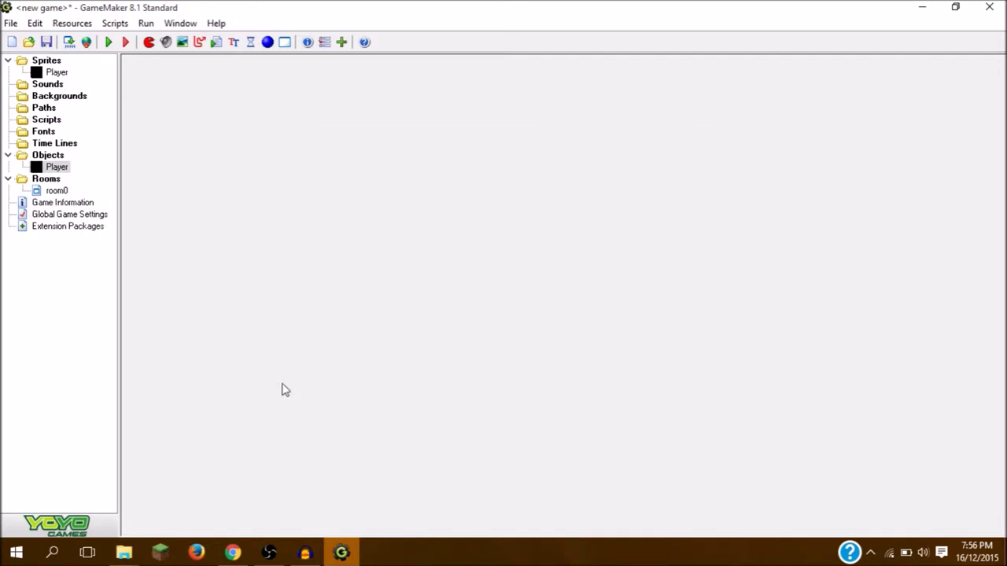
Step: Skip saving, run the game in debug mode, and stop the run
left_click(45, 42)
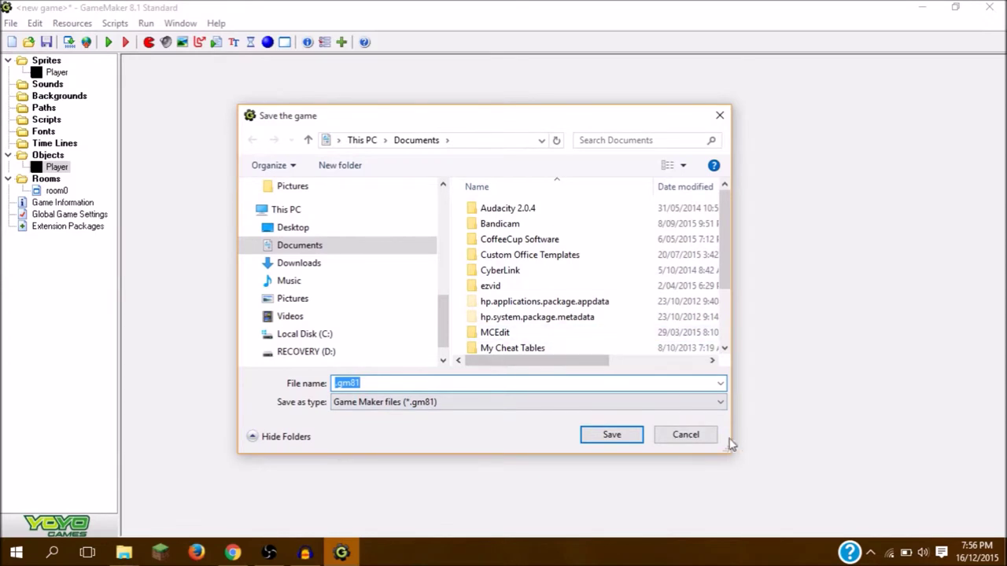
left_click(698, 438)
left_click(126, 41)
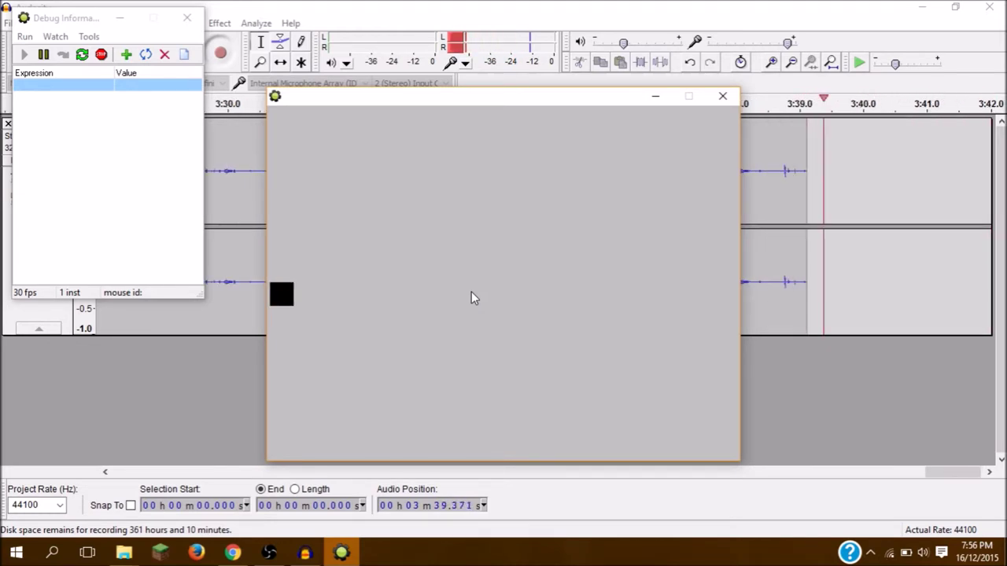
left_click(103, 57)
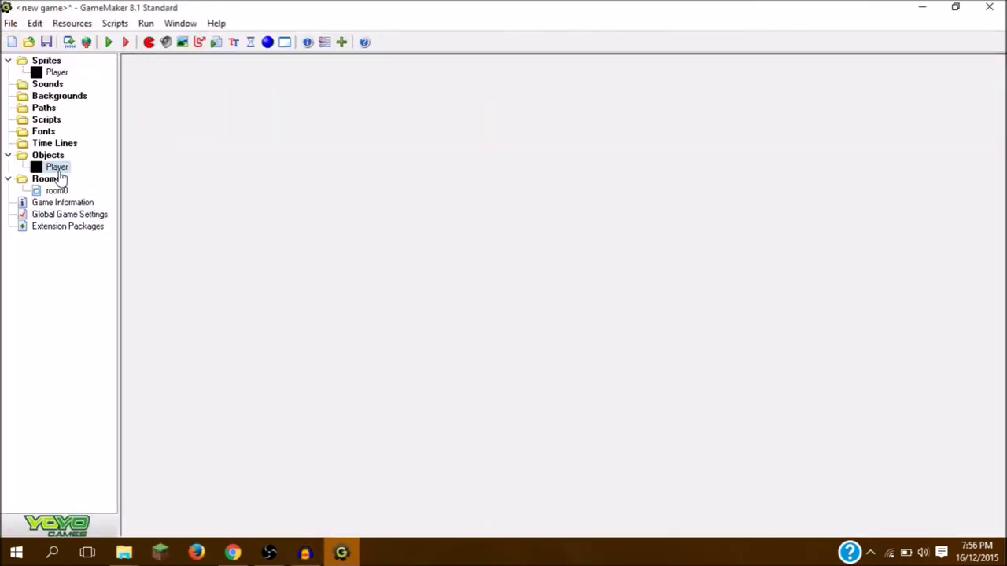
Step: Create a stray object1, then delete it
right_click(60, 172)
left_click(90, 180)
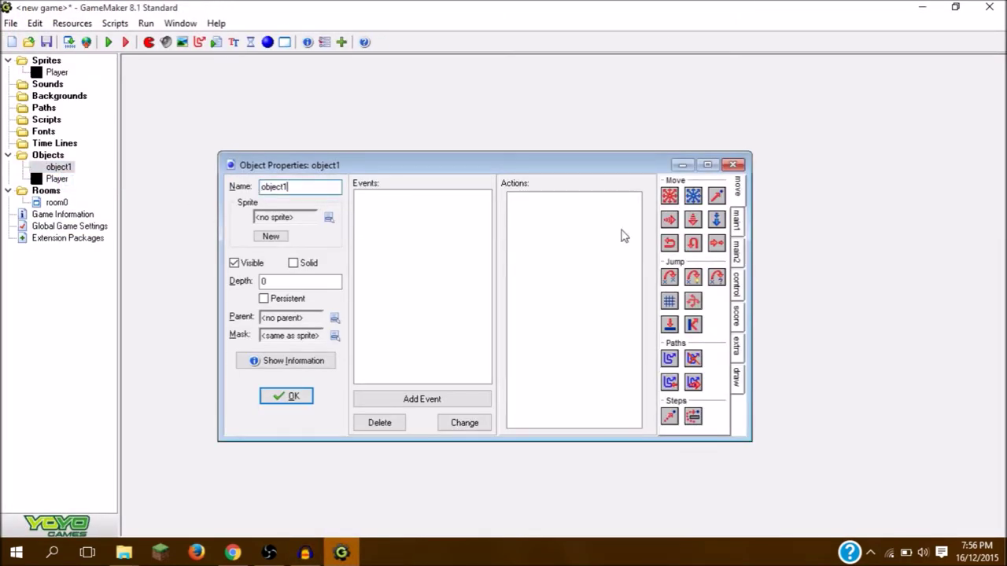
left_click(733, 164)
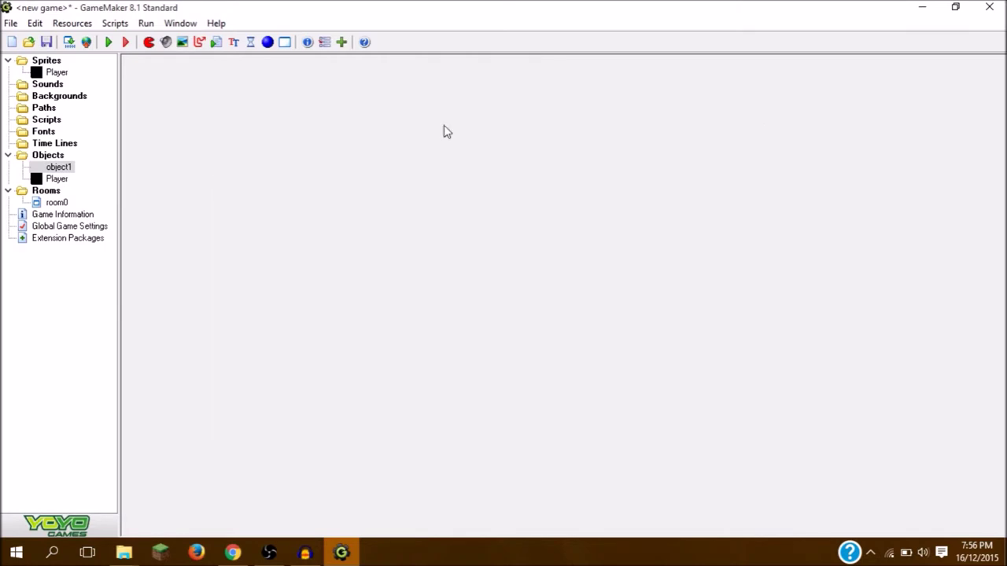
right_click(58, 168)
left_click(85, 255)
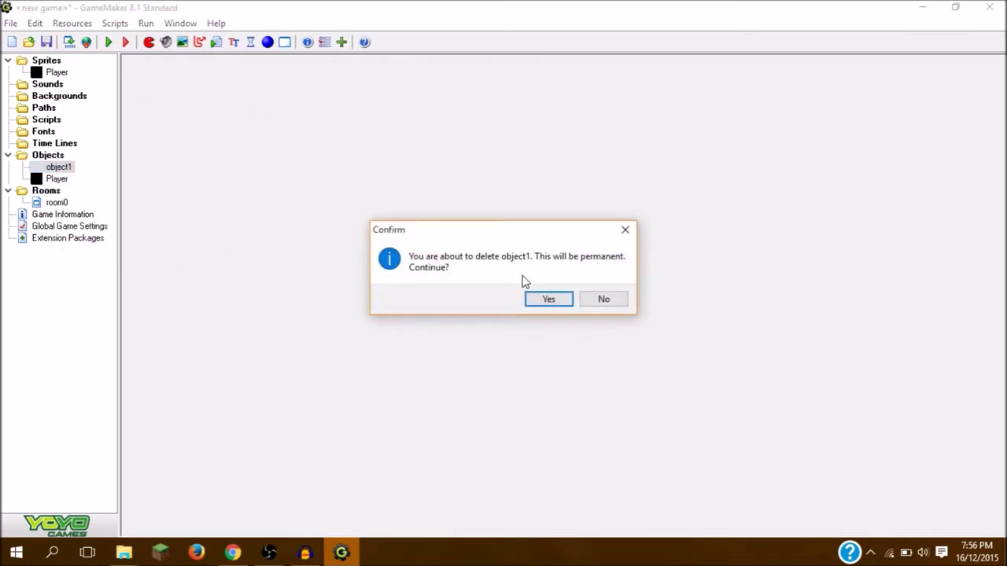
left_click(548, 299)
Step: Give the Player an Outside Room event with a Restart Game action, then close it
double_click(56, 167)
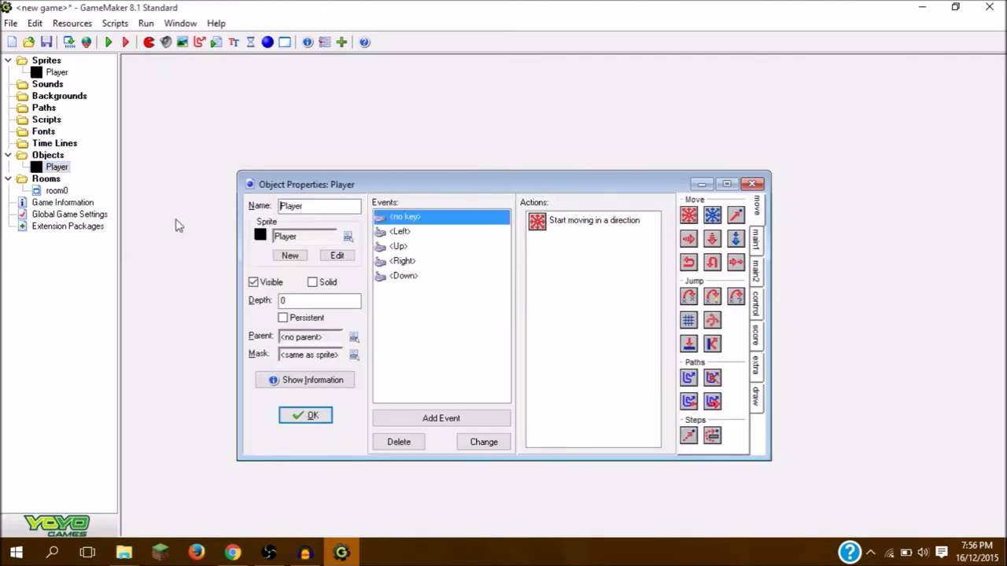
left_click(440, 417)
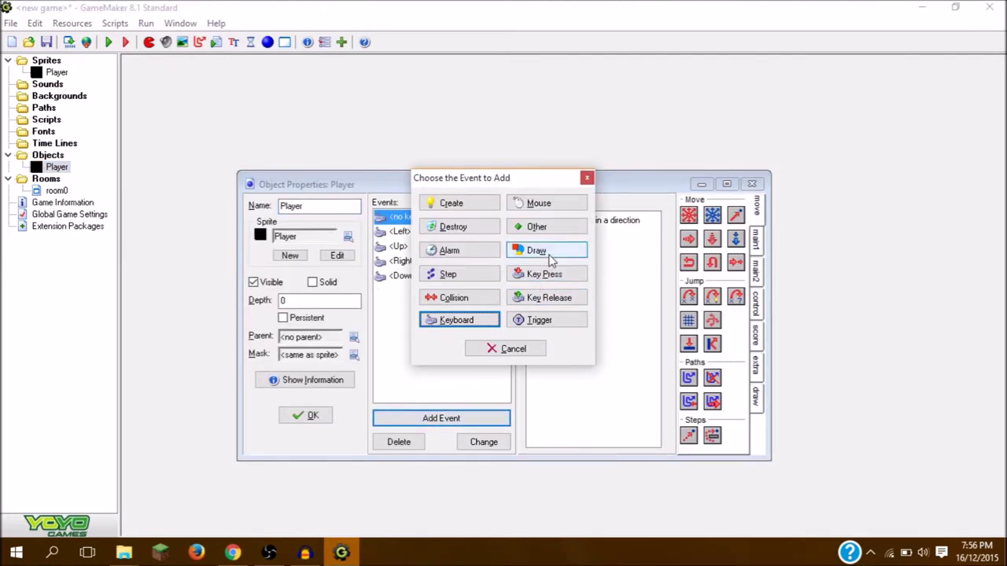
left_click(566, 227)
left_click(611, 234)
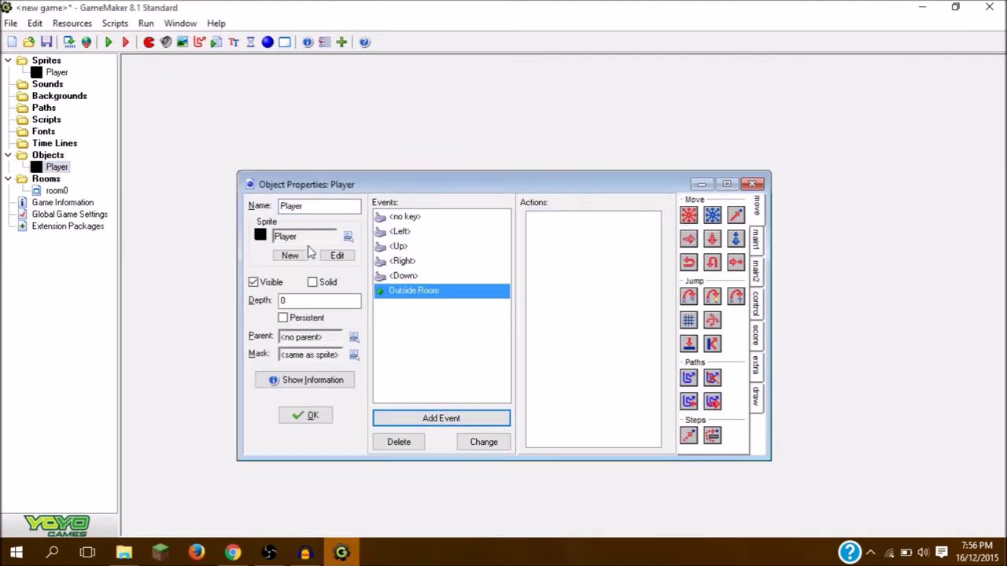
left_click(761, 247)
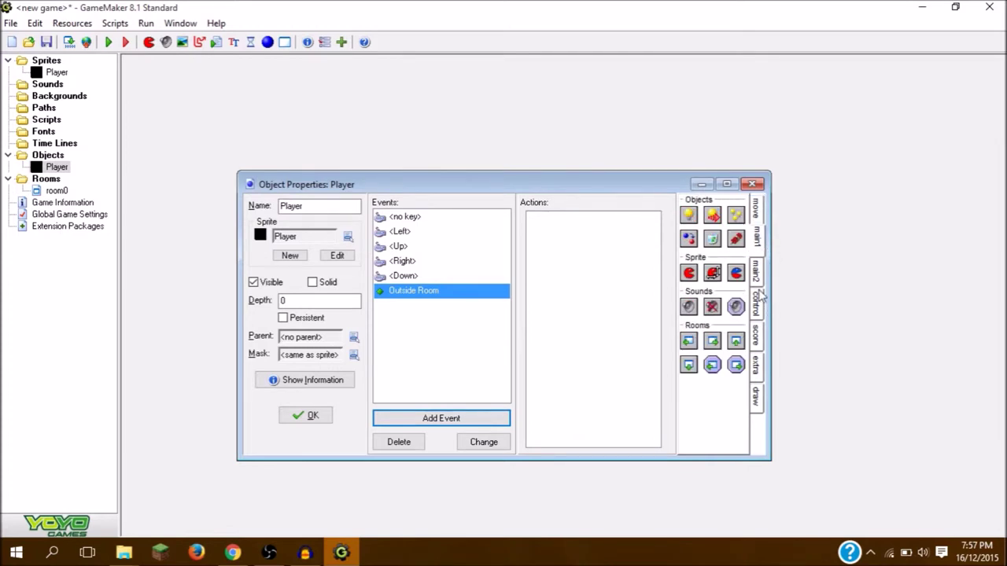
left_click(758, 276)
left_click(760, 299)
left_click(759, 258)
left_click(758, 275)
left_click_drag(689, 378, 566, 374)
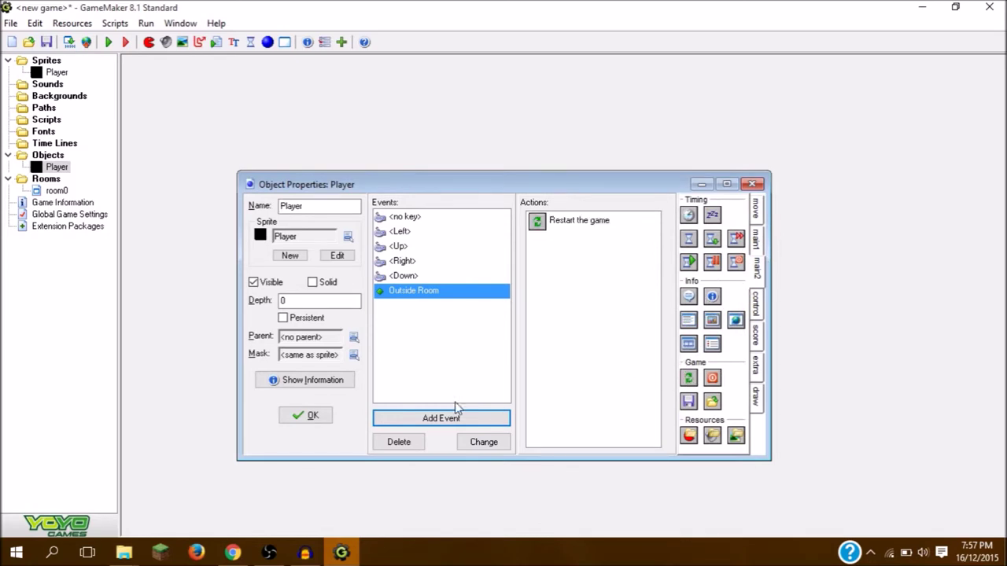
left_click(311, 417)
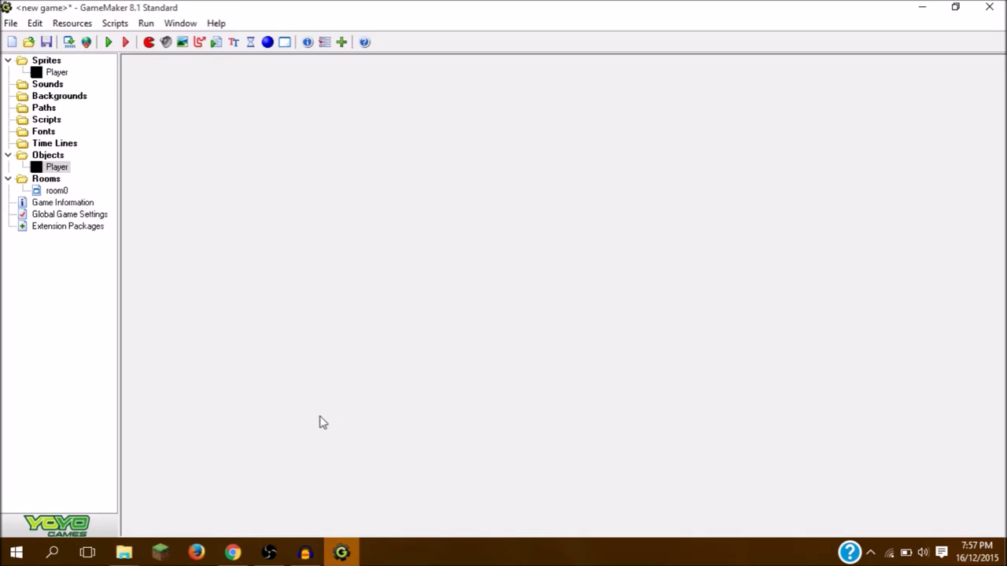
Step: Save the project as Tutorial.gm81, then start a debug test run
left_click(48, 43)
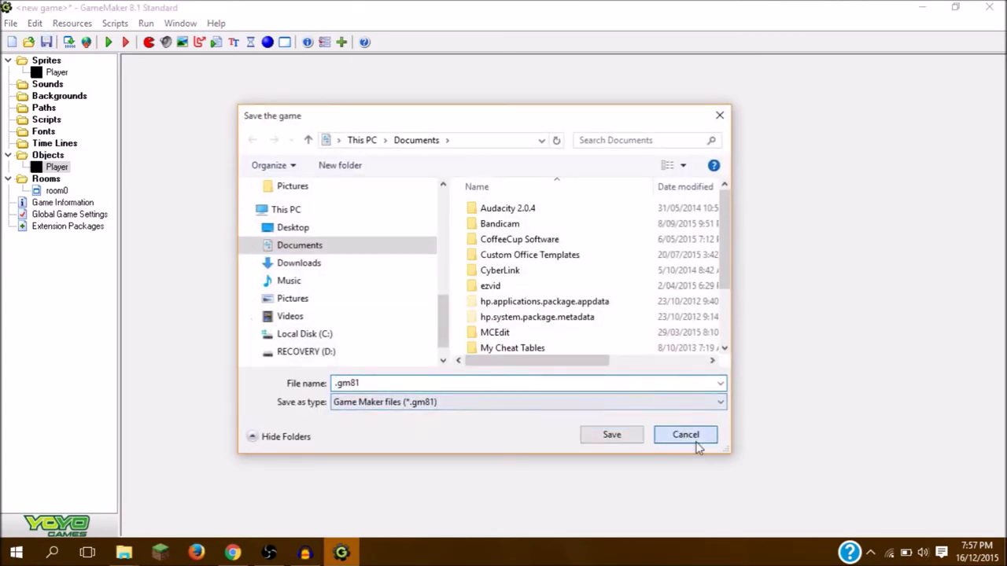
left_click(685, 435)
left_click(47, 44)
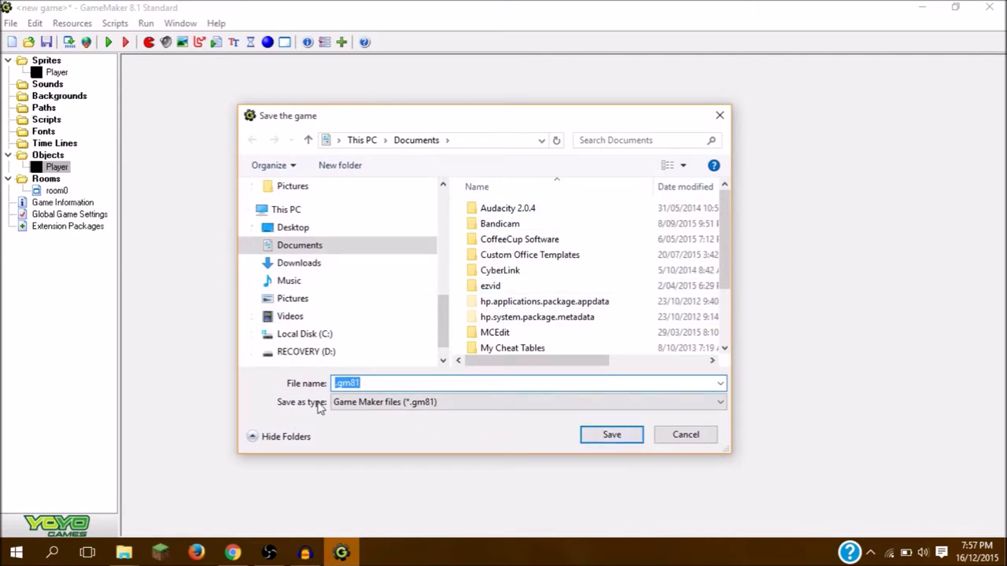
left_click(335, 383)
type("gam")
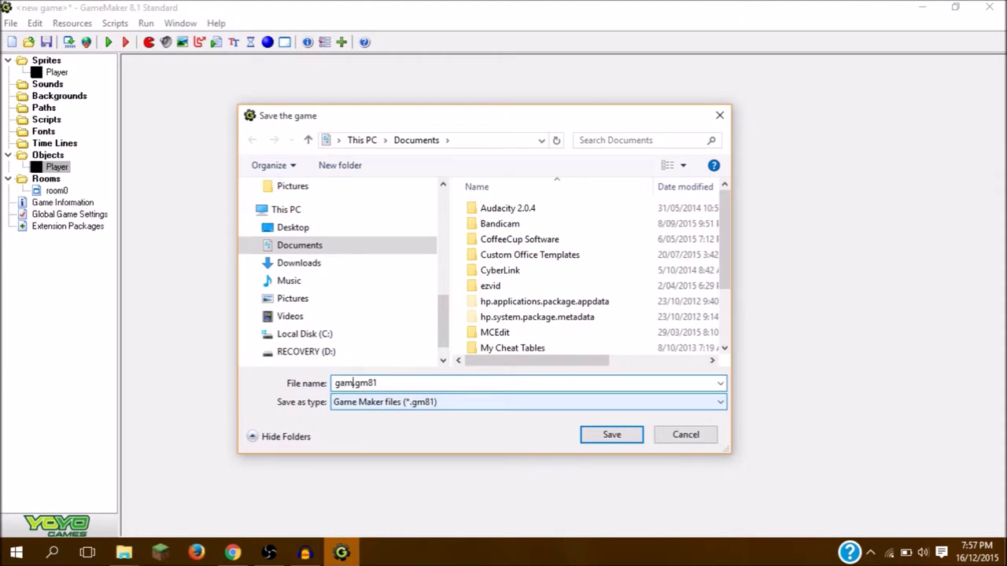
key("BackSpace")
key("BackSpace")
key("BackSpace")
type("Tutorial")
key("Return")
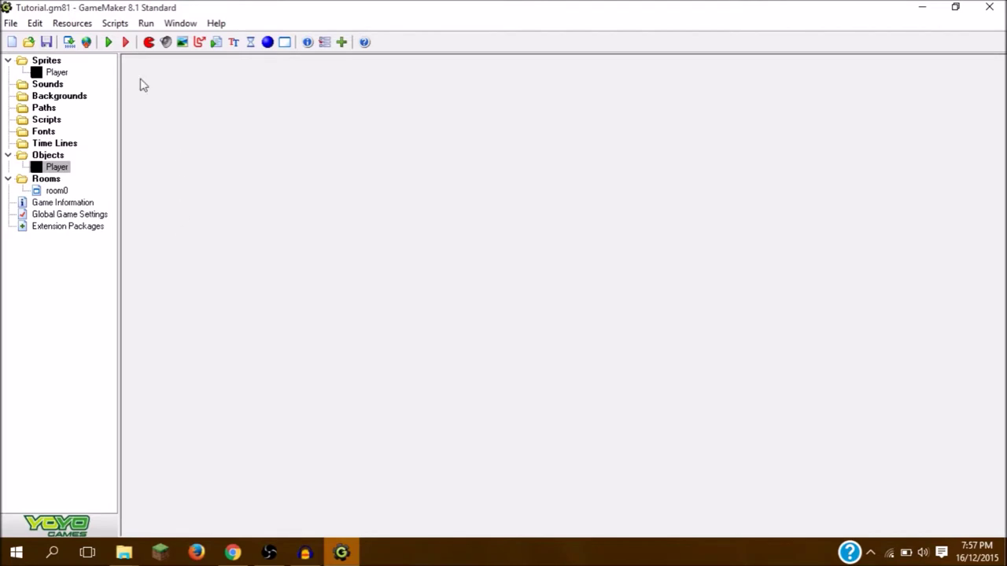
left_click(125, 43)
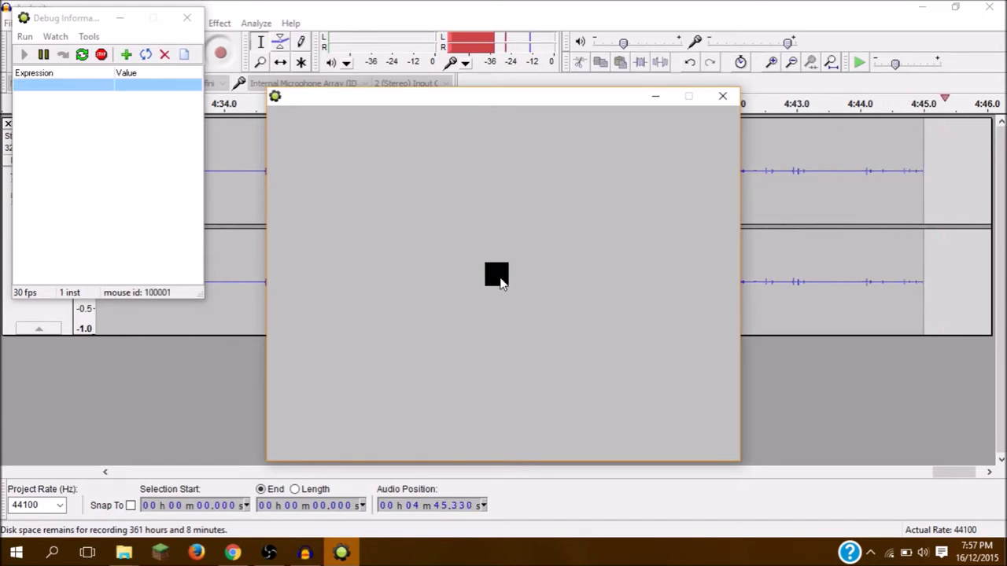
left_click(101, 54)
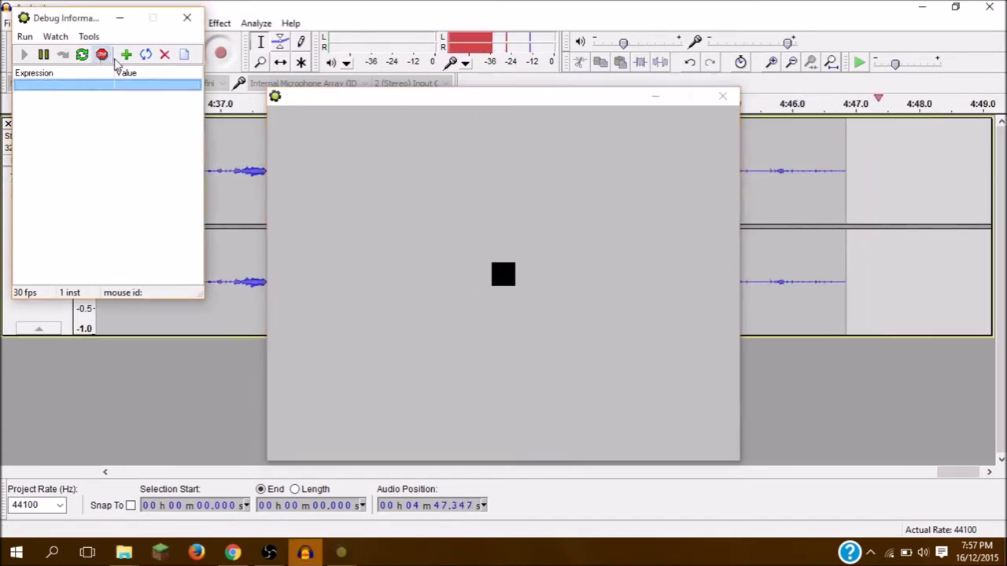
Step: Create a new object and name it Enemy
left_click(37, 168)
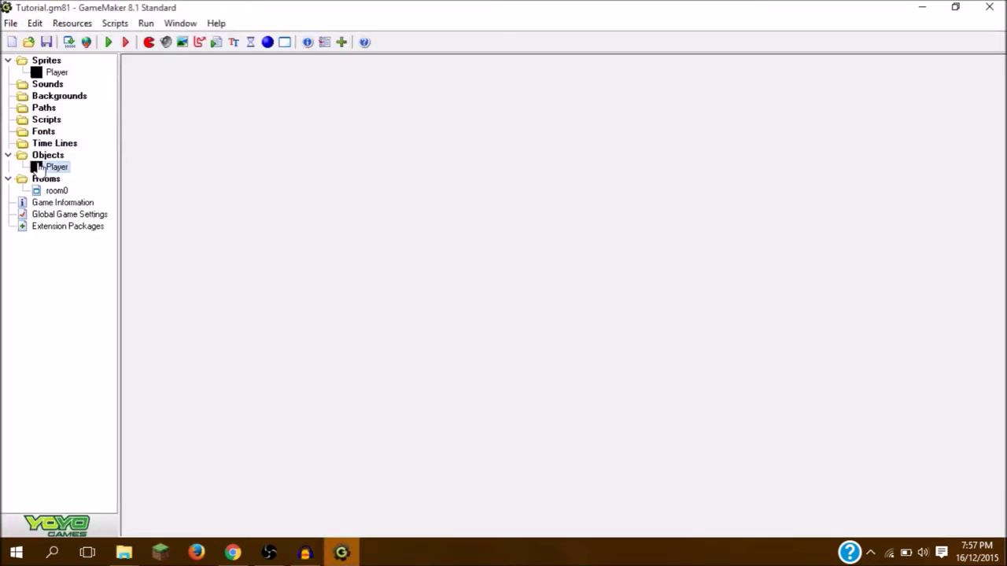
right_click(37, 165)
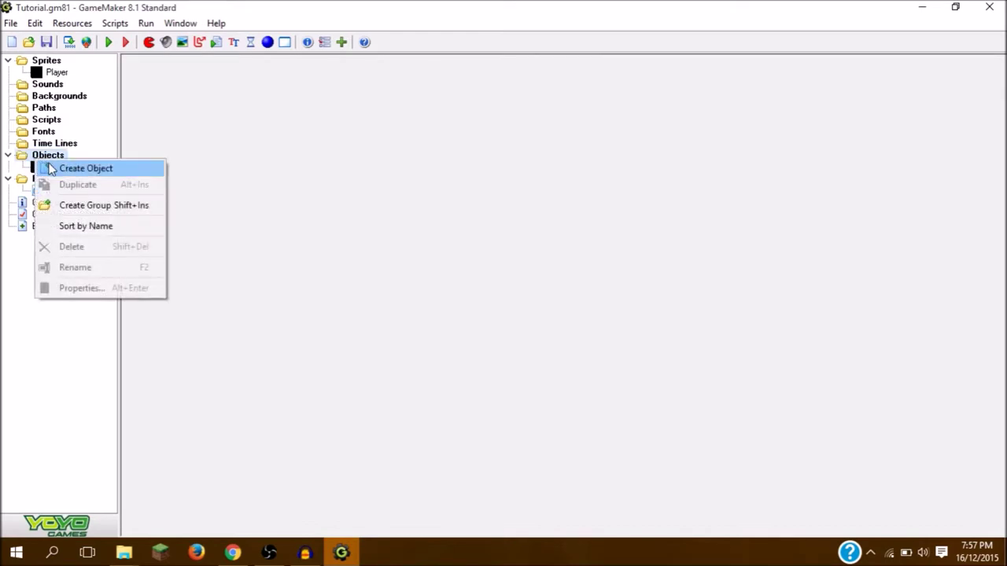
left_click(49, 168)
left_click_drag(356, 227, 291, 236)
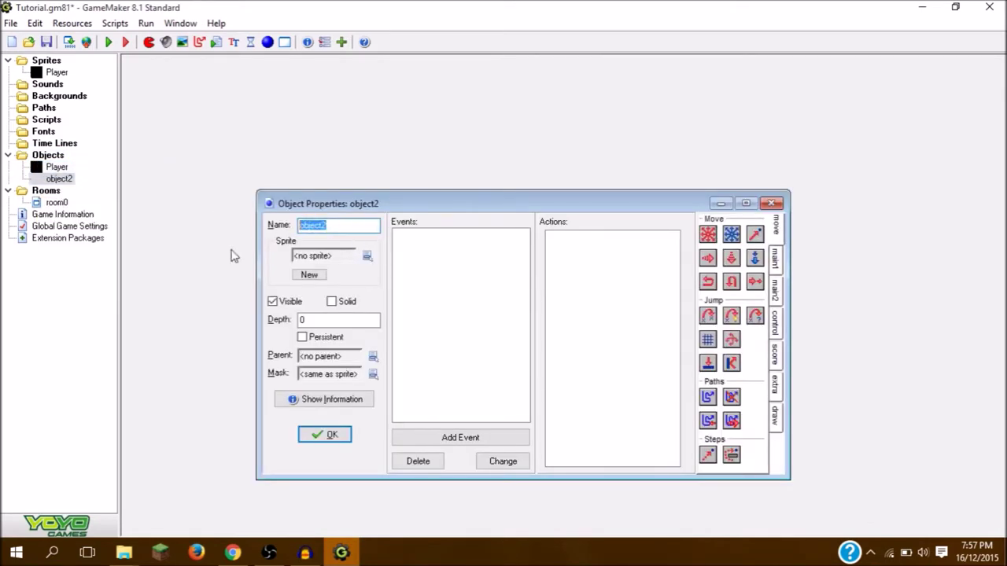
type("aaaaa")
key("BackSpace")
key("BackSpace")
key("BackSpace")
key("BackSpace")
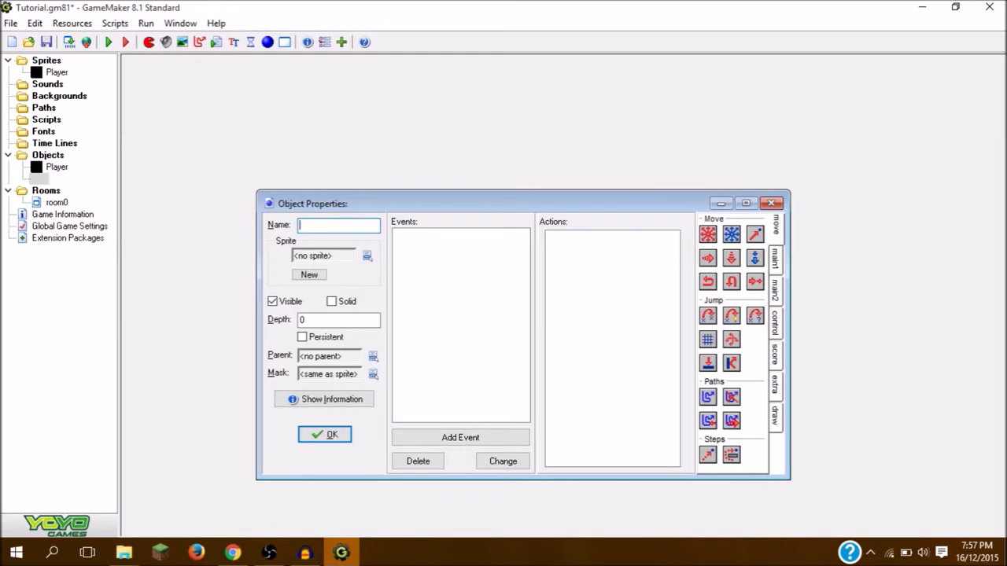
type("Enemy")
key("Return")
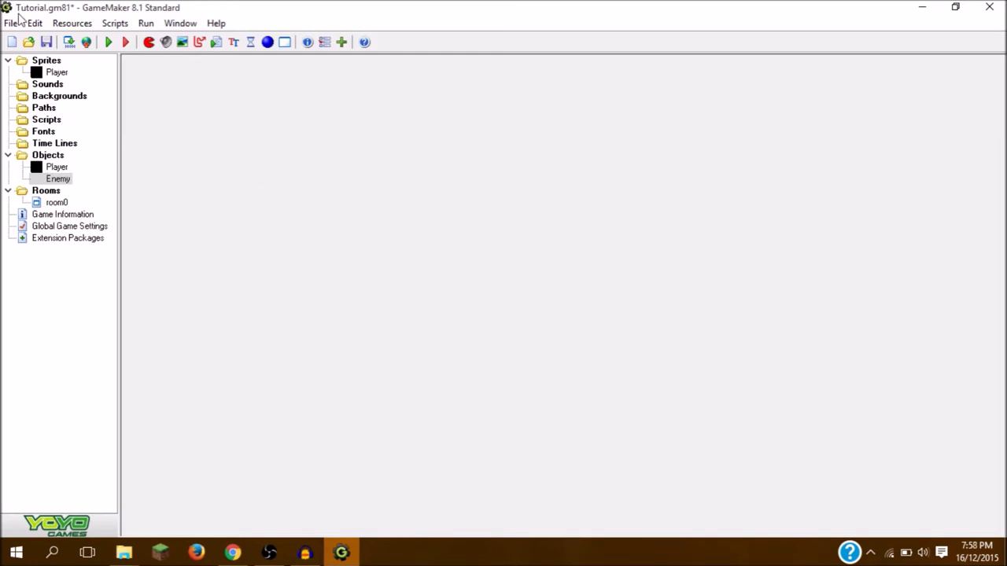
Step: Create an Enemy sprite with a new blank 32×32 image
right_click(47, 60)
left_click(96, 69)
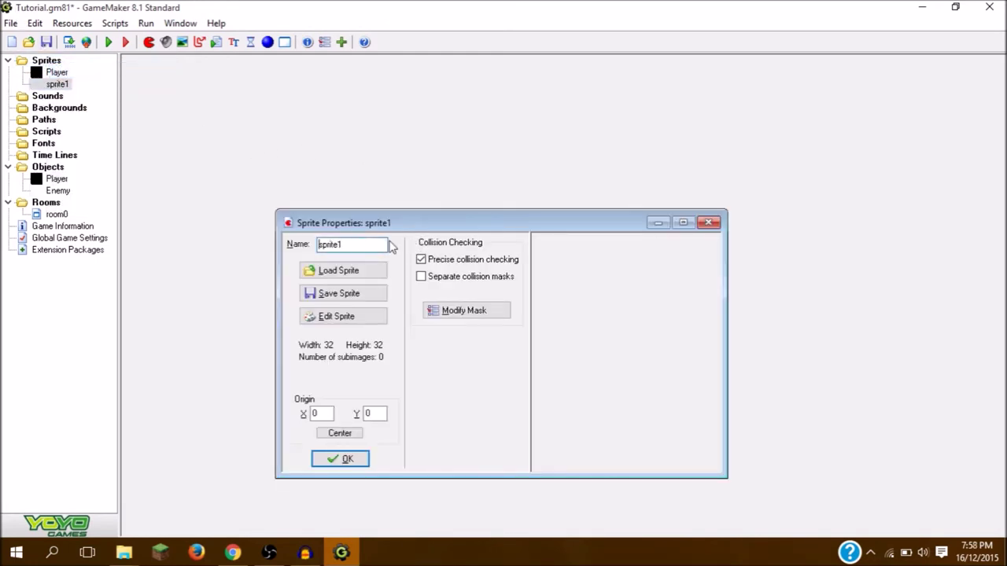
type("Enemy")
left_click(336, 315)
left_click(294, 60)
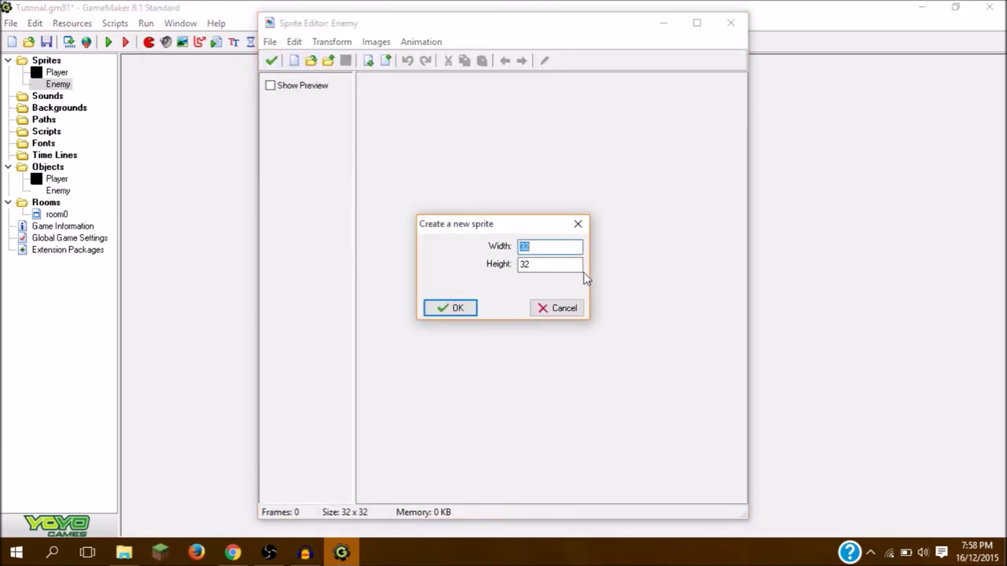
key("Return")
Step: Flood-fill the Enemy sprite image solid red and confirm the sprite
left_click(543, 62)
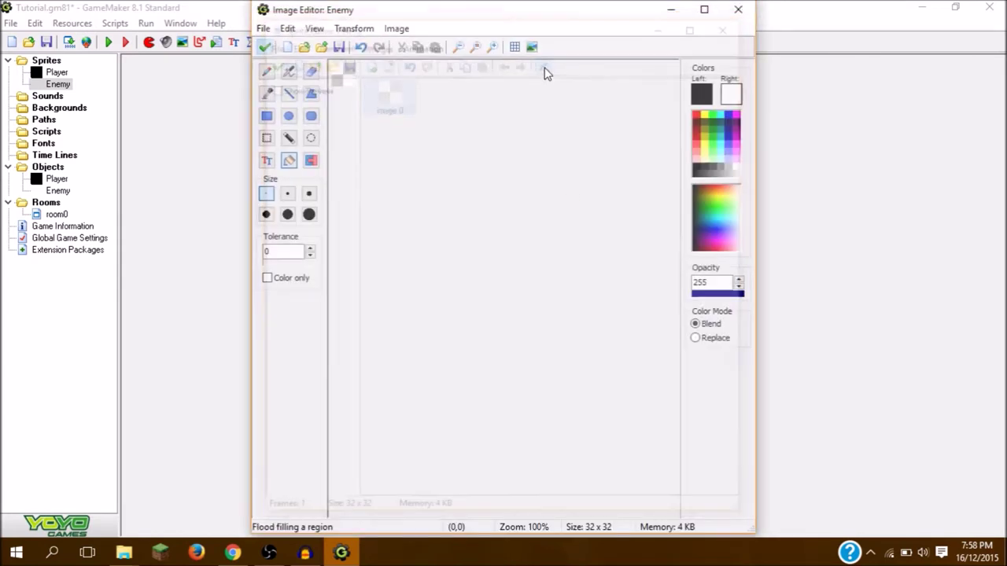
left_click(696, 116)
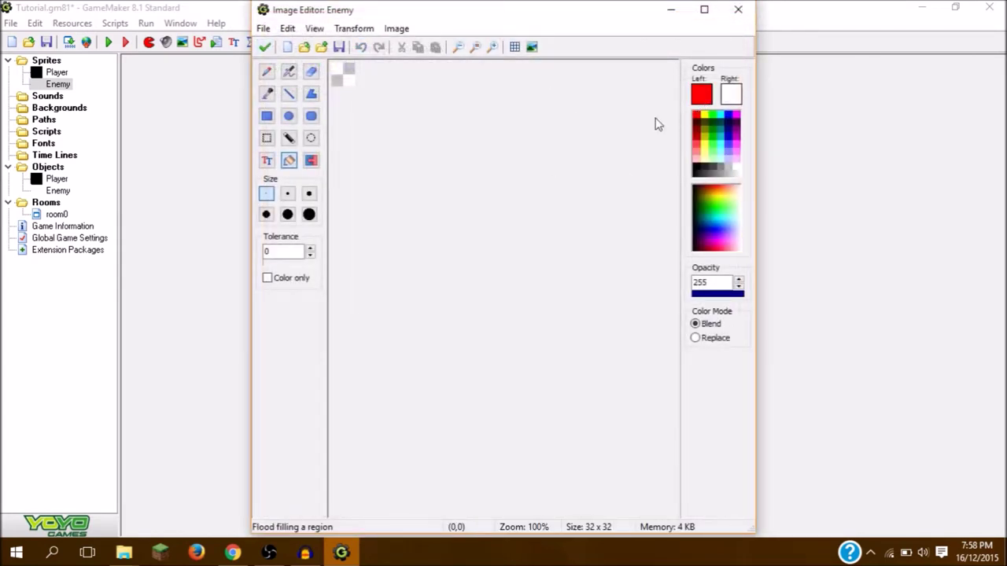
left_click(346, 75)
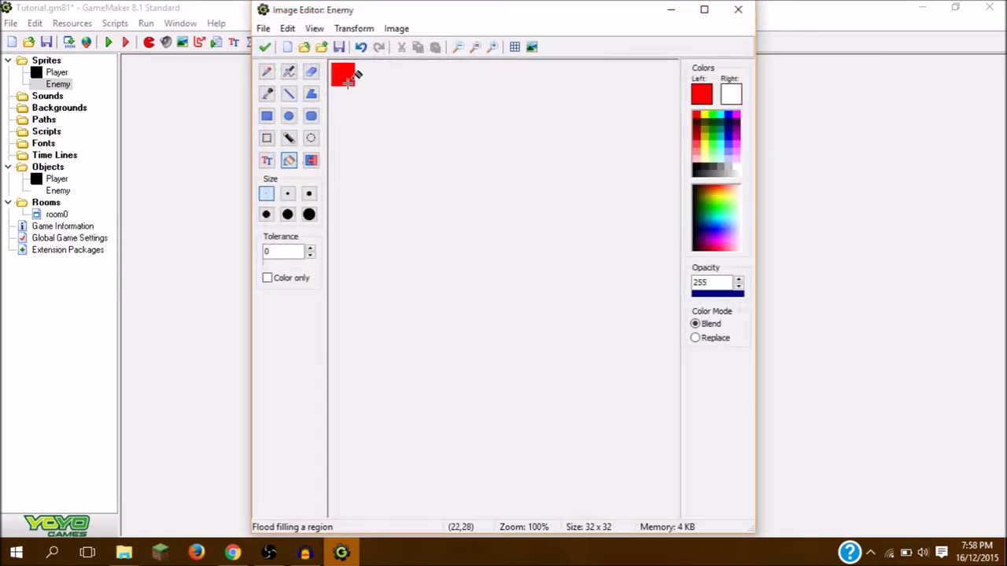
left_click(264, 48)
left_click(271, 63)
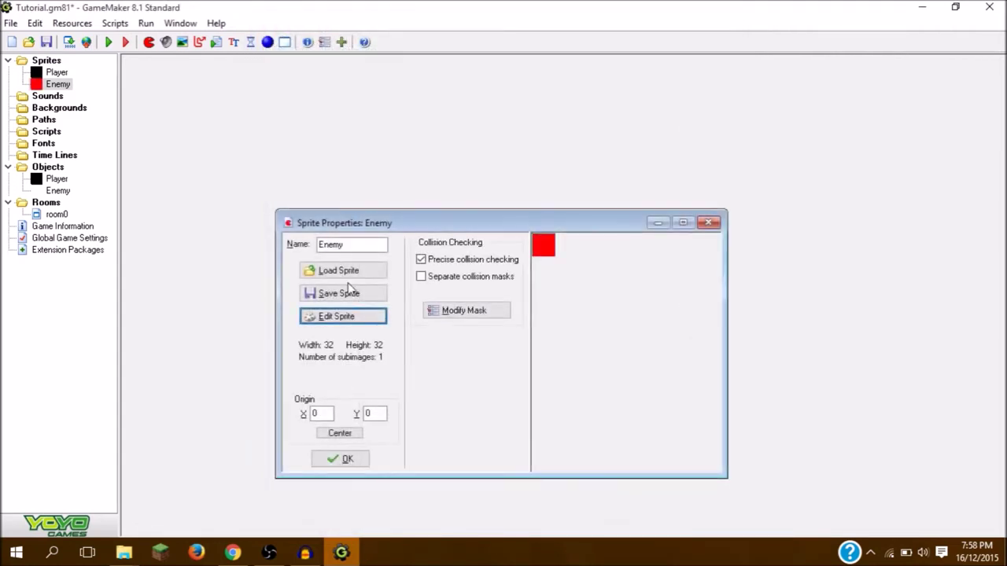
left_click(336, 461)
double_click(50, 192)
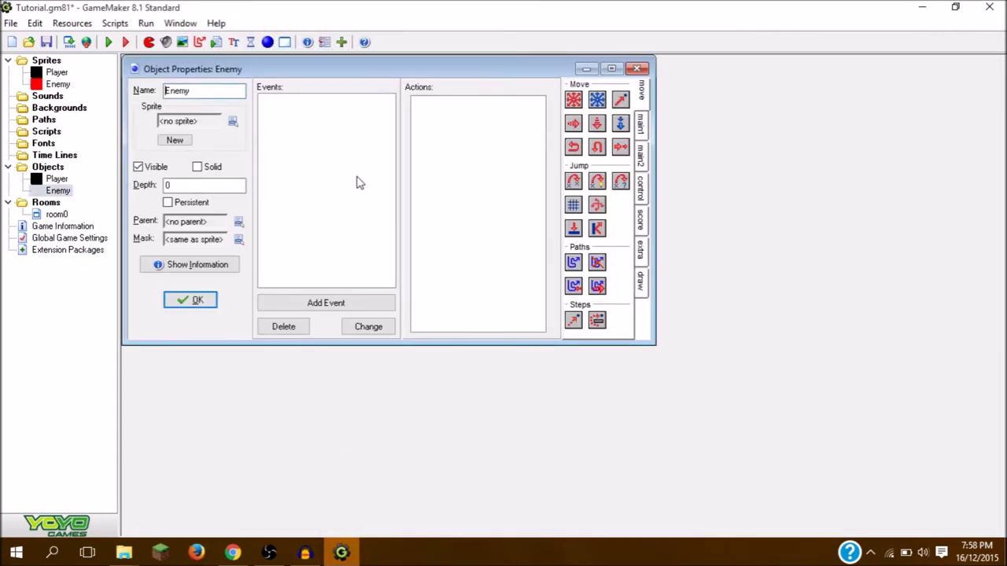
Step: Assign the Enemy sprite and add a Collision event with Player
left_click(233, 122)
left_click(259, 158)
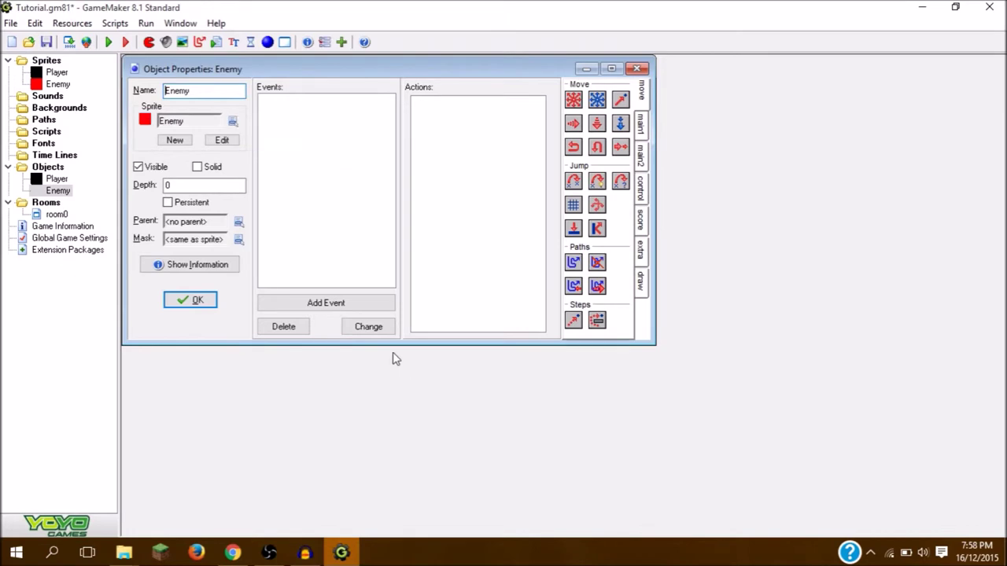
left_click(342, 303)
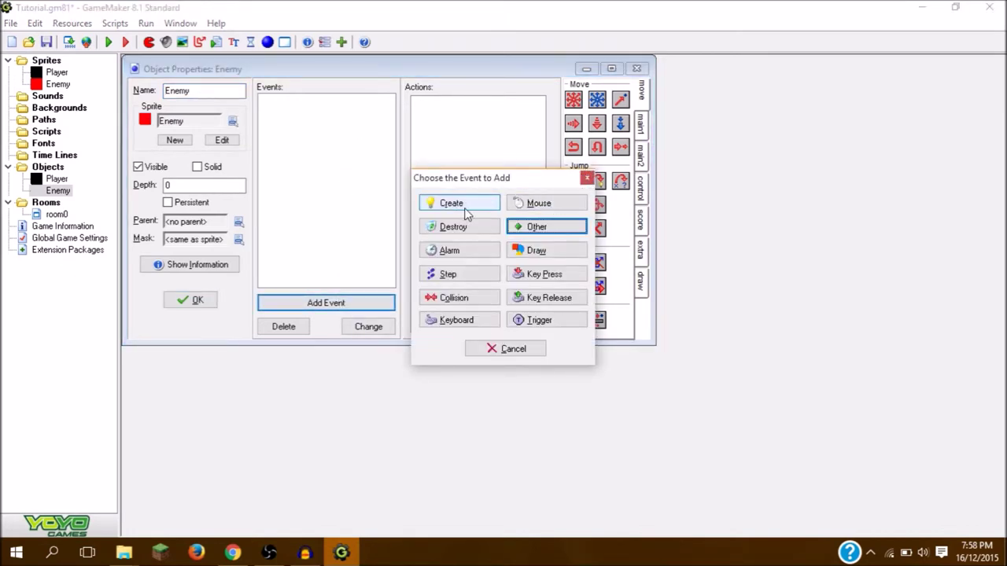
left_click(464, 305)
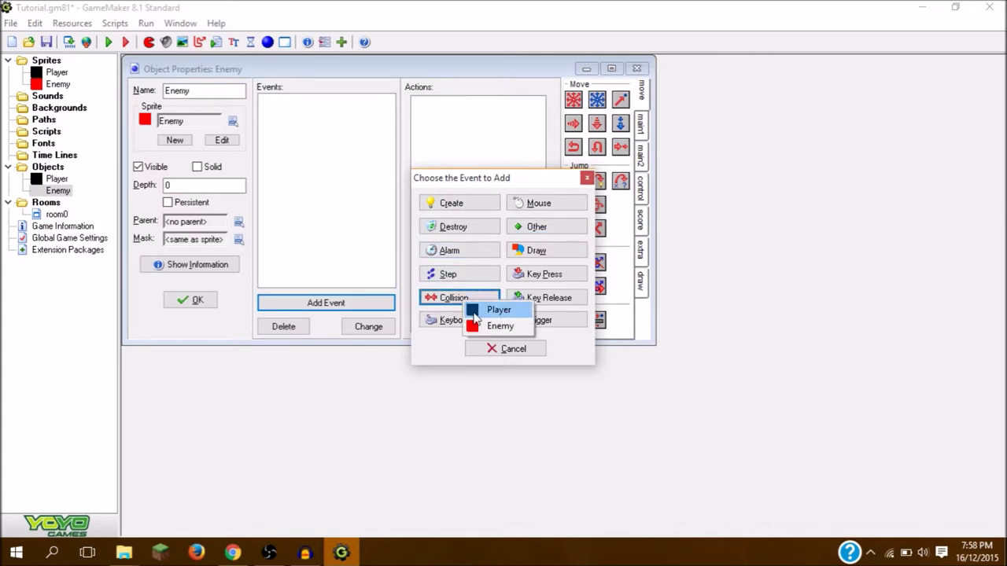
left_click(475, 313)
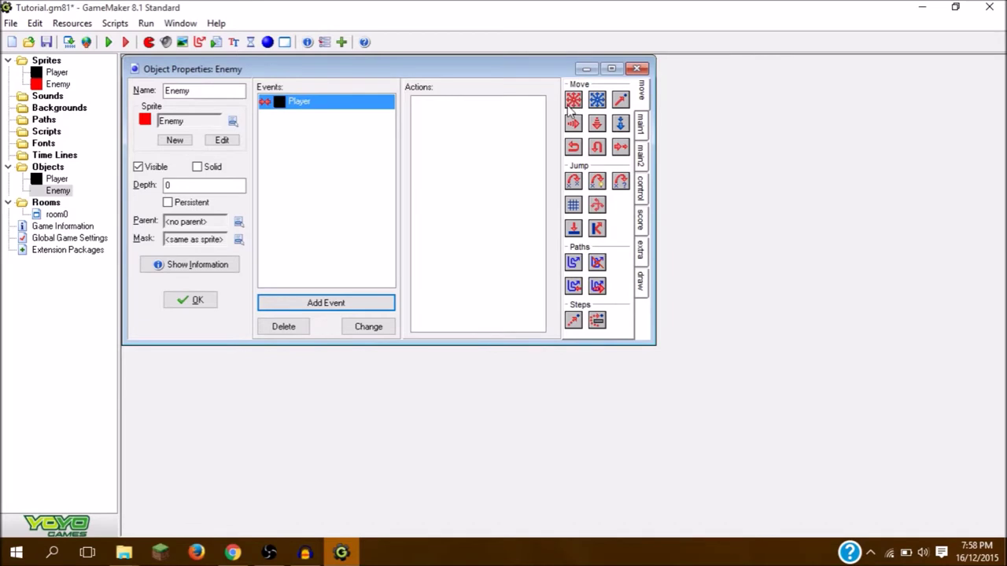
Step: On Player collision, jump Other to its start position; then add a Create event
left_click(642, 126)
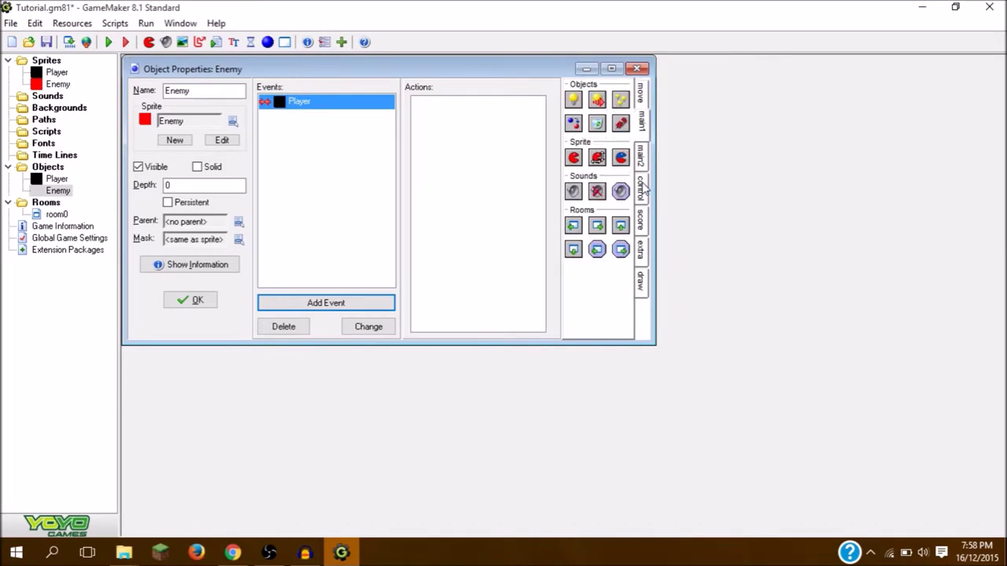
left_click_drag(622, 227, 472, 248)
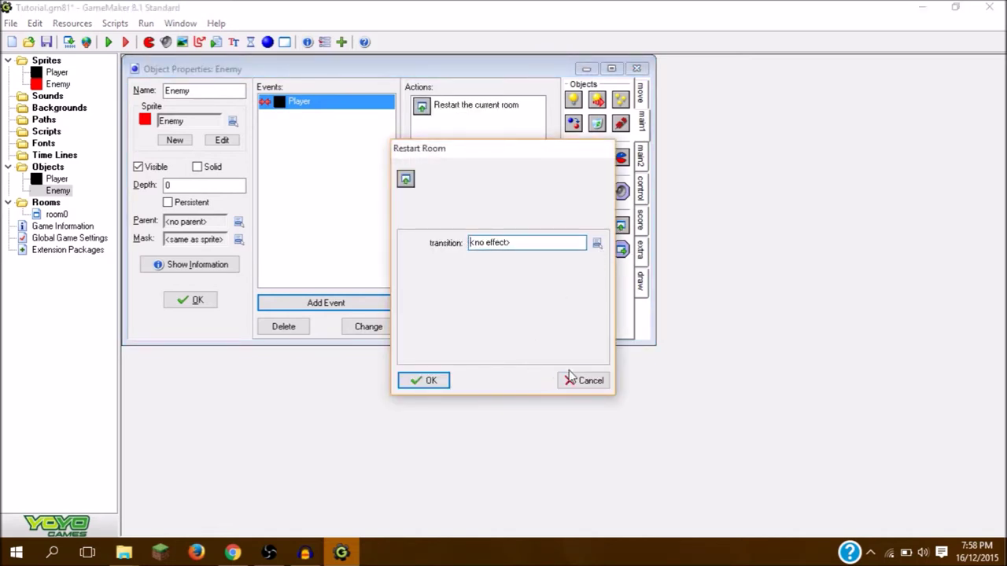
left_click(572, 380)
left_click(641, 94)
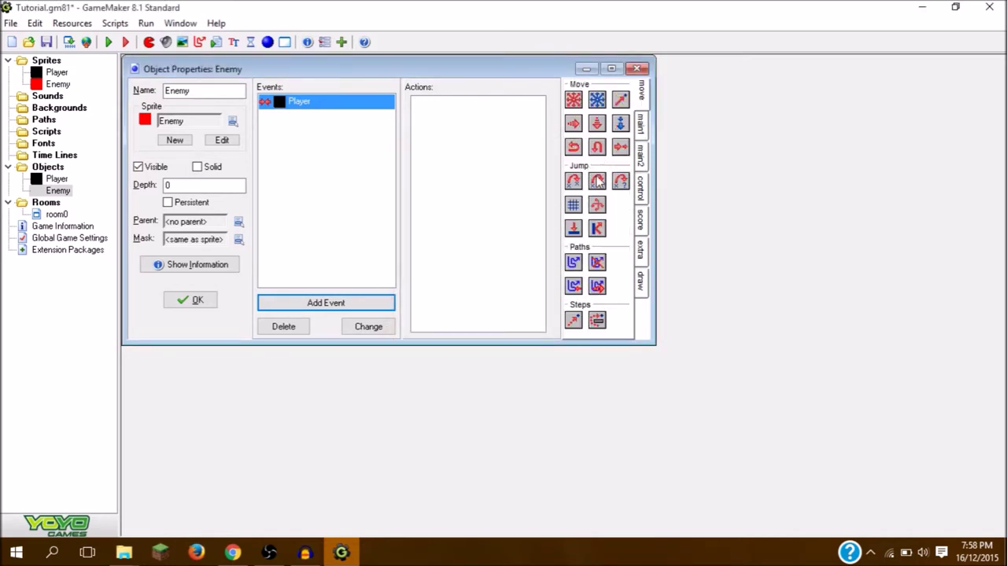
left_click_drag(599, 189, 465, 227)
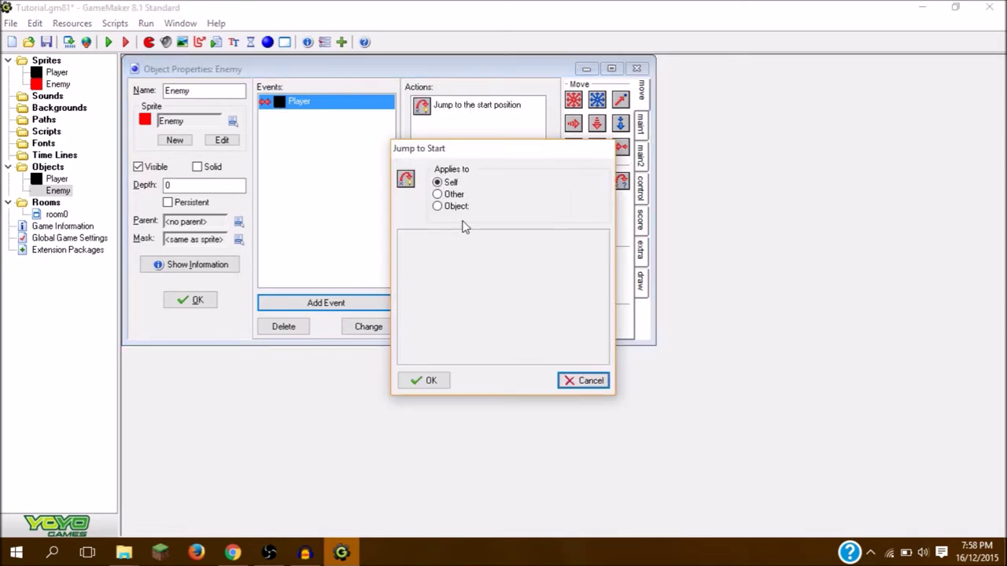
left_click(438, 194)
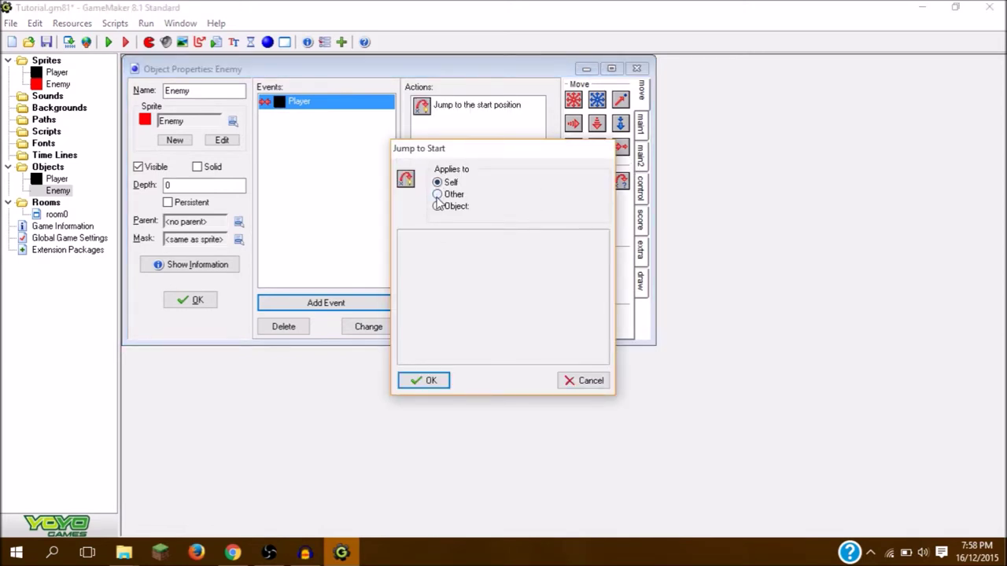
left_click(416, 384)
left_click(318, 302)
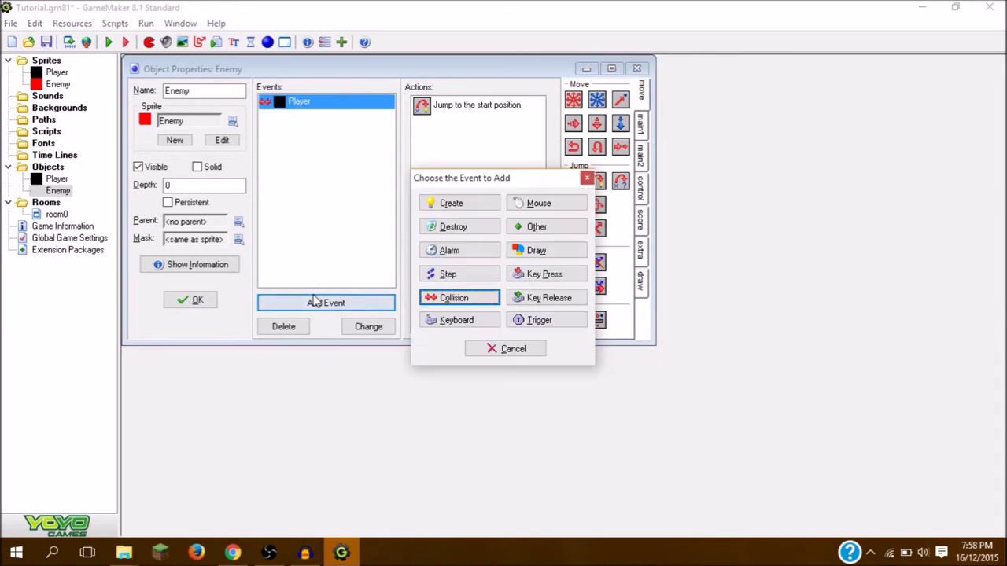
left_click(452, 201)
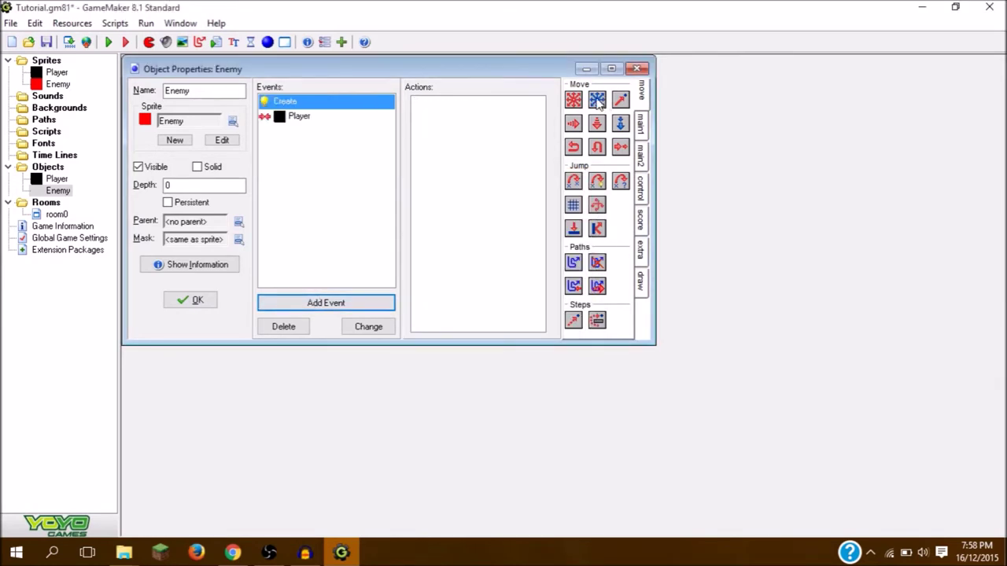
Step: In Create, start moving in all eight directions at speed 2
left_click_drag(573, 100, 472, 118)
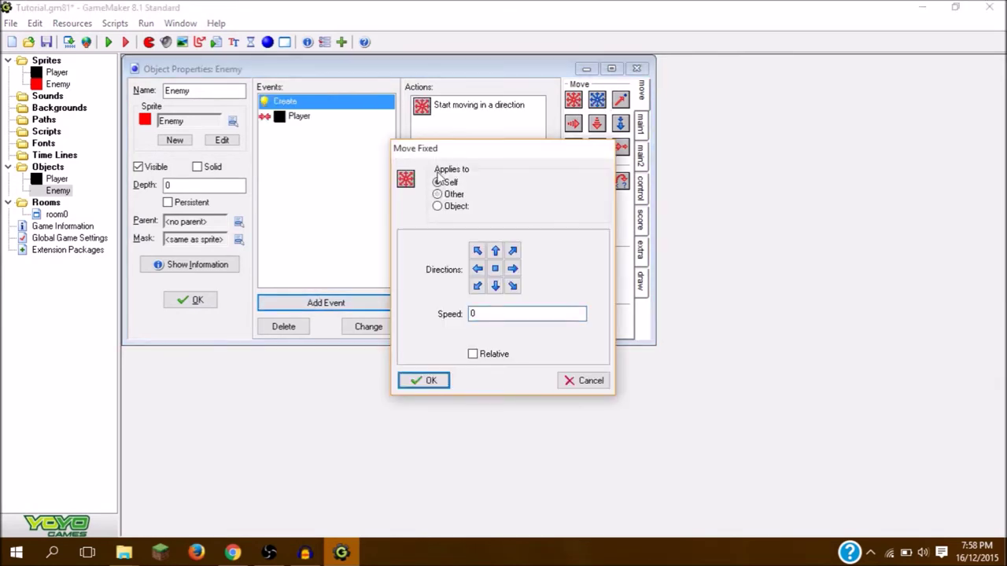
left_click(495, 250)
left_click(512, 250)
left_click(512, 287)
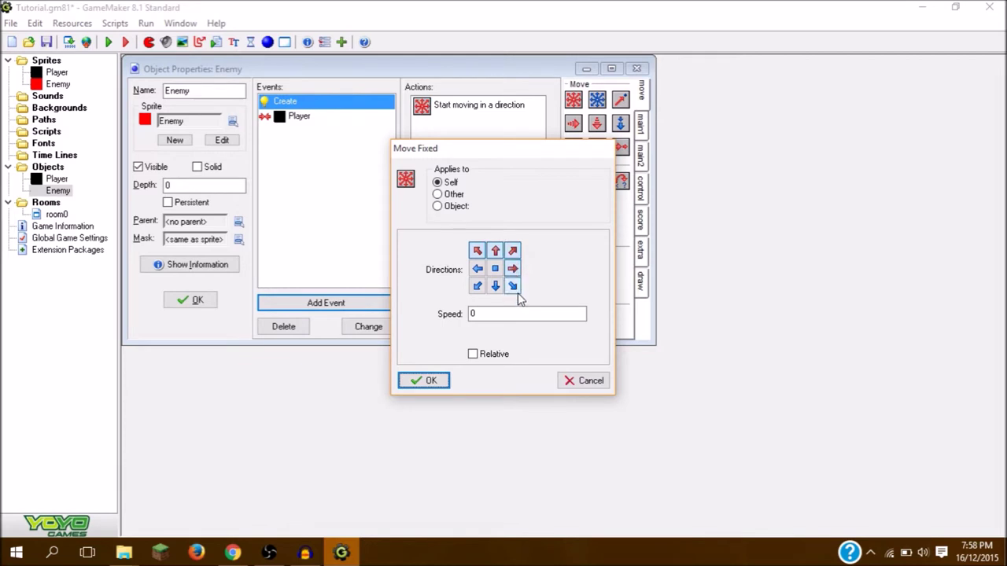
left_click(477, 286)
left_click(477, 268)
key("Tab")
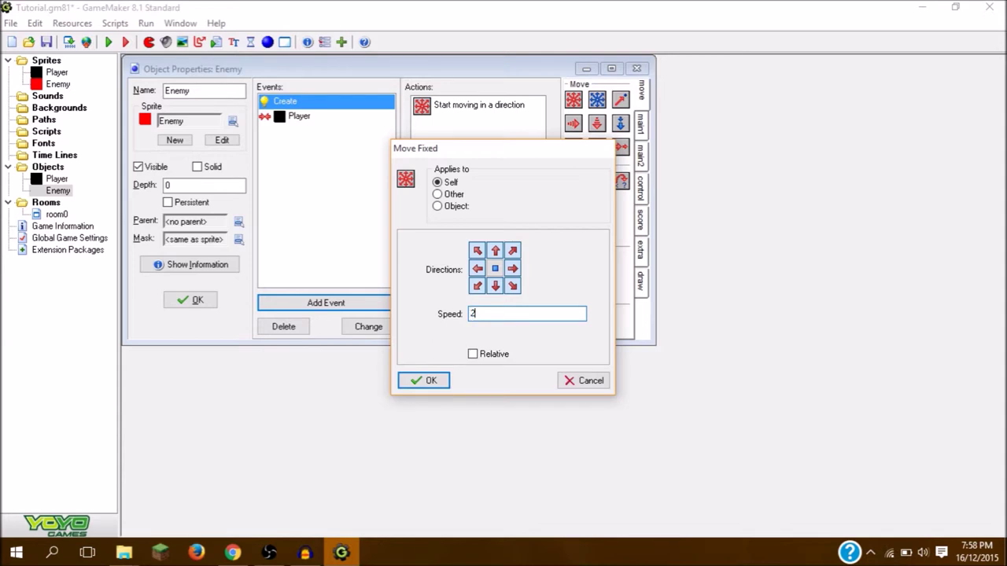
left_click(430, 383)
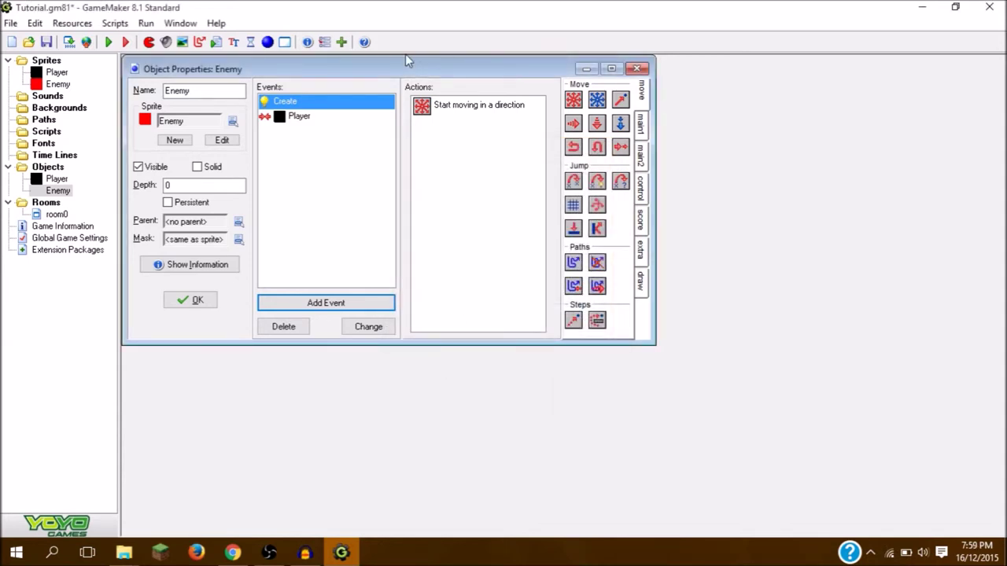
Step: Add an Other > Outside Room event to the Enemy
left_click(298, 306)
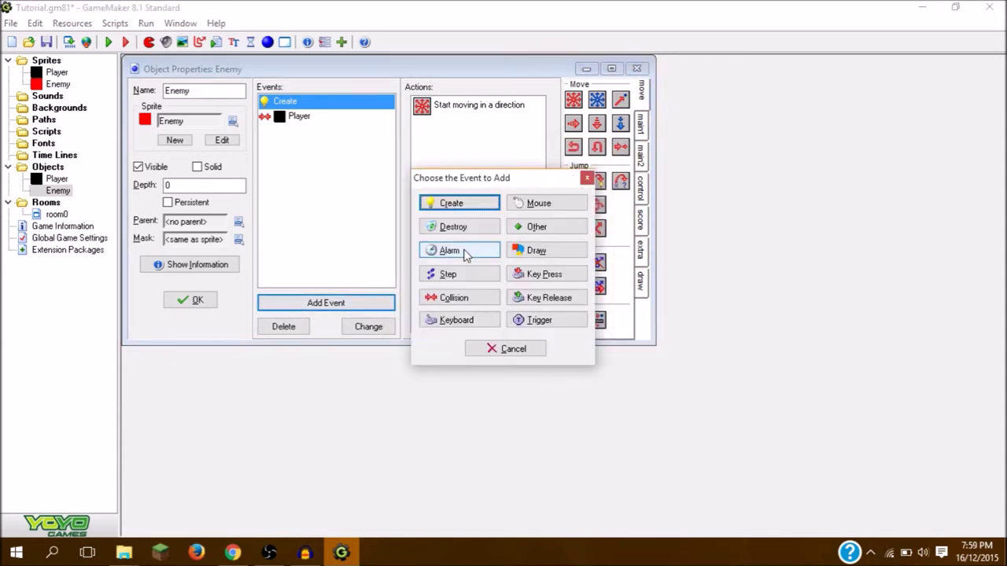
left_click(563, 235)
left_click(605, 236)
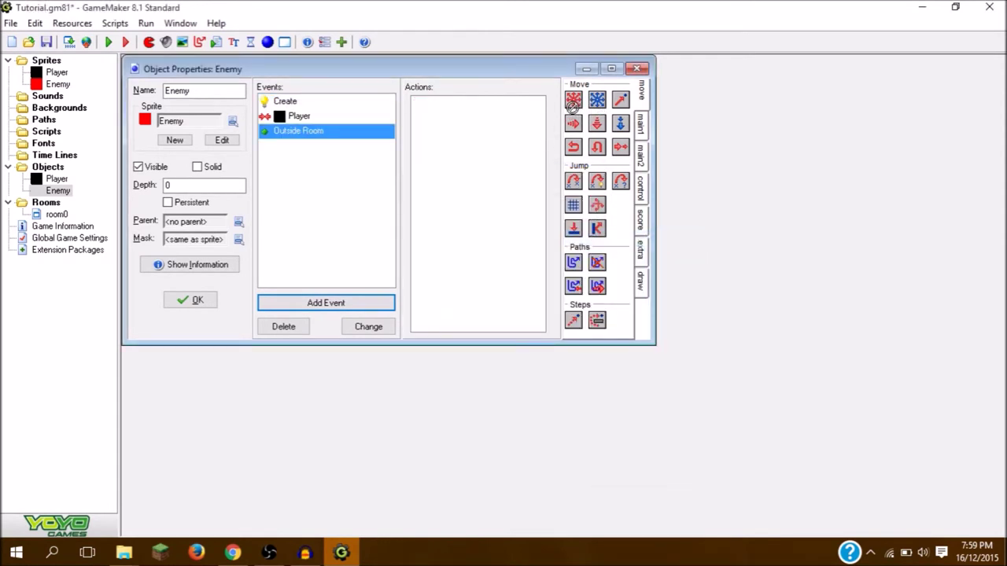
Step: Add a Jump to Start action to the Outside Room event
left_click_drag(573, 103, 470, 167)
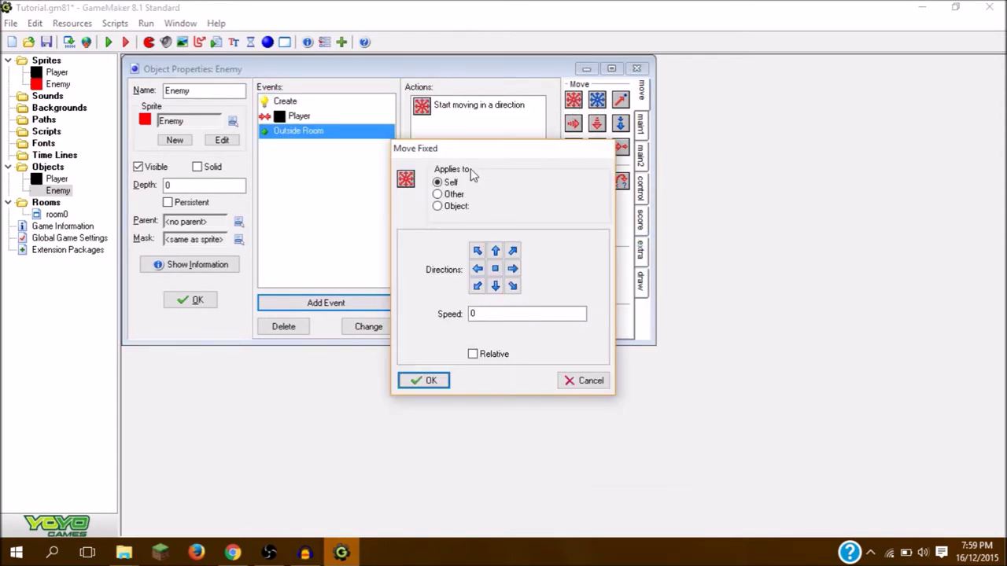
left_click(478, 270)
left_click(583, 380)
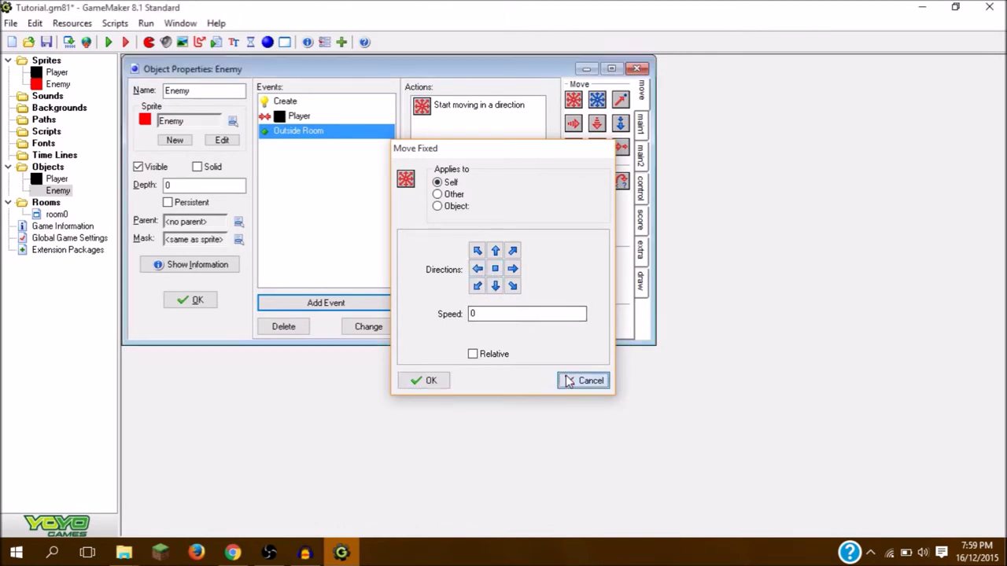
left_click_drag(583, 185, 483, 196)
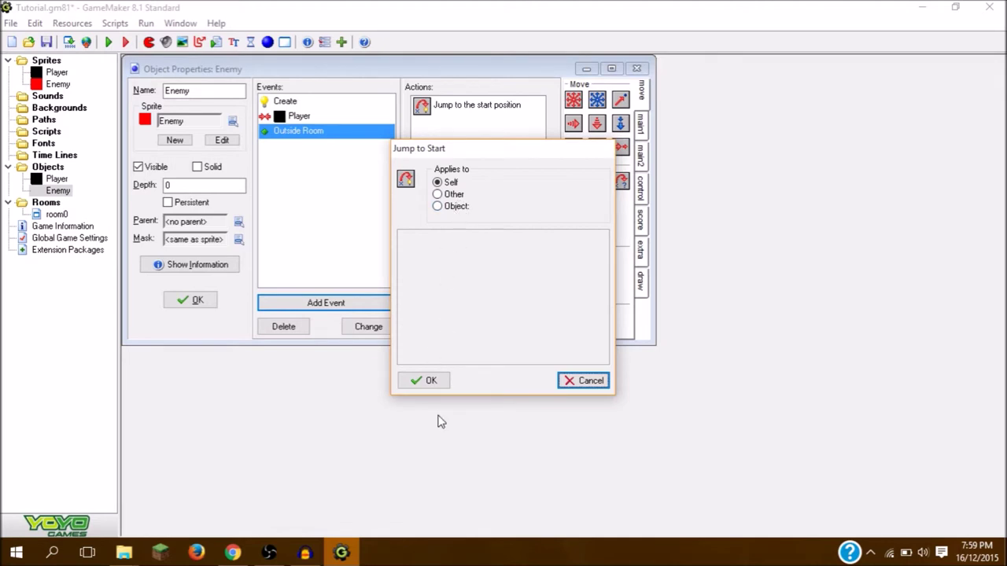
left_click(431, 381)
Step: Follow the jump with Move Fixed in all eight directions
left_click_drag(571, 103, 409, 233)
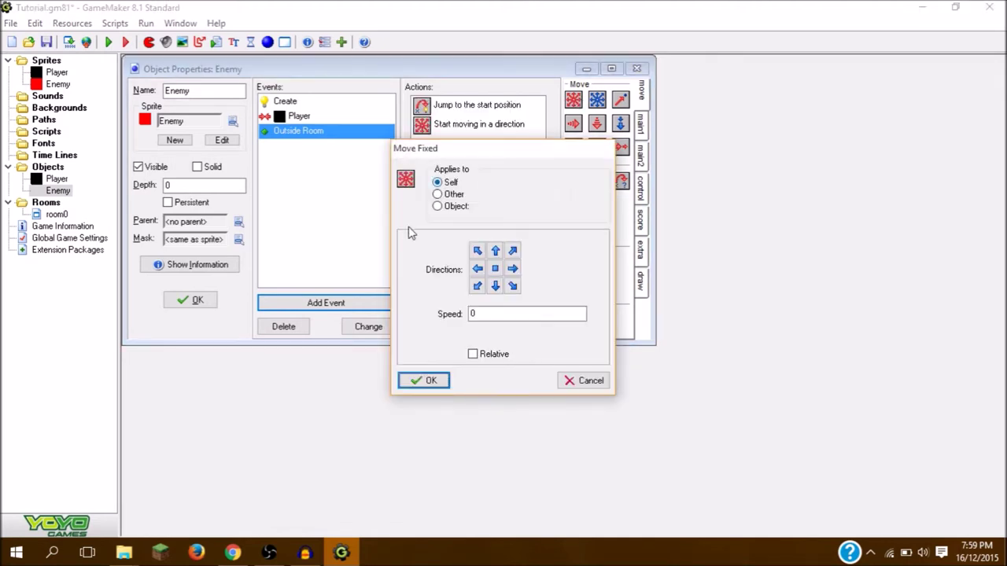
left_click(477, 268)
left_click(495, 250)
left_click(477, 285)
left_click(513, 286)
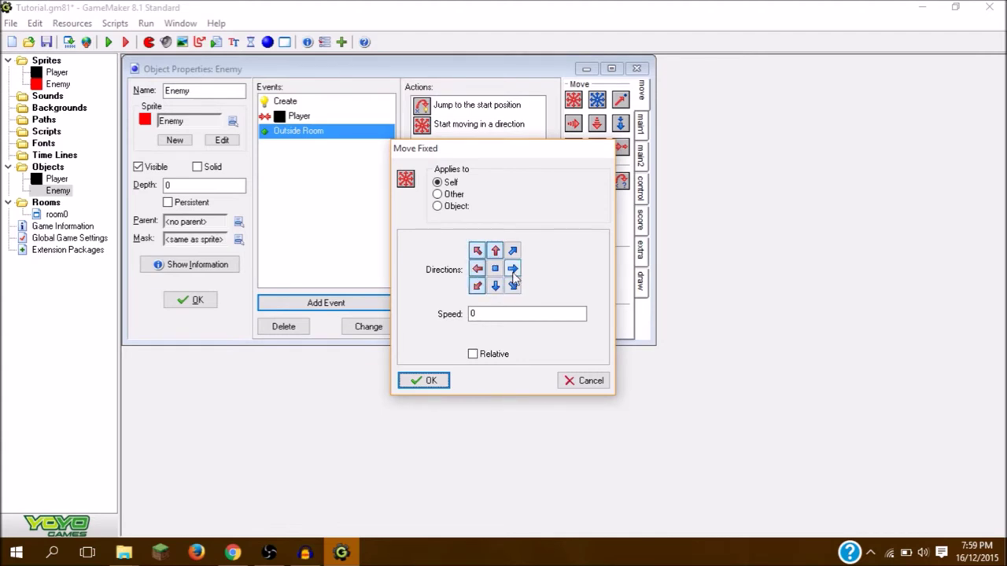
left_click(512, 269)
left_click(512, 250)
key("Tab")
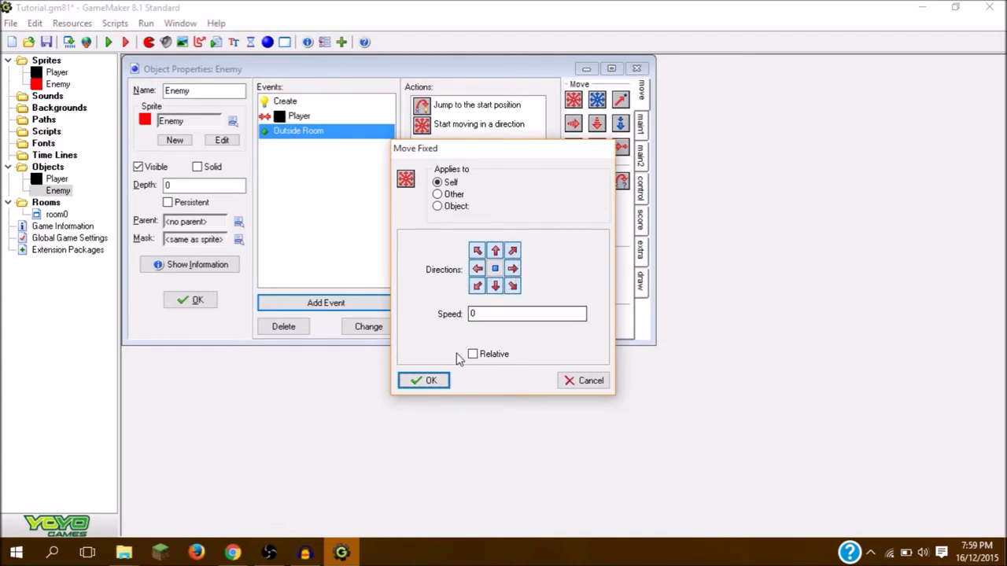
left_click(429, 381)
Step: Review the Collision and Create events, then close the Enemy properties
left_click(326, 116)
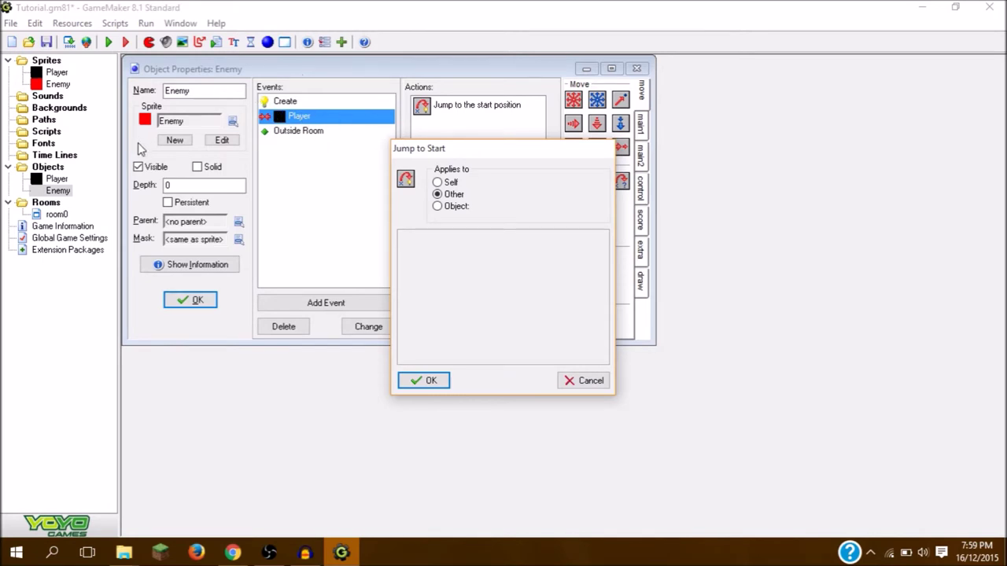
left_click(425, 380)
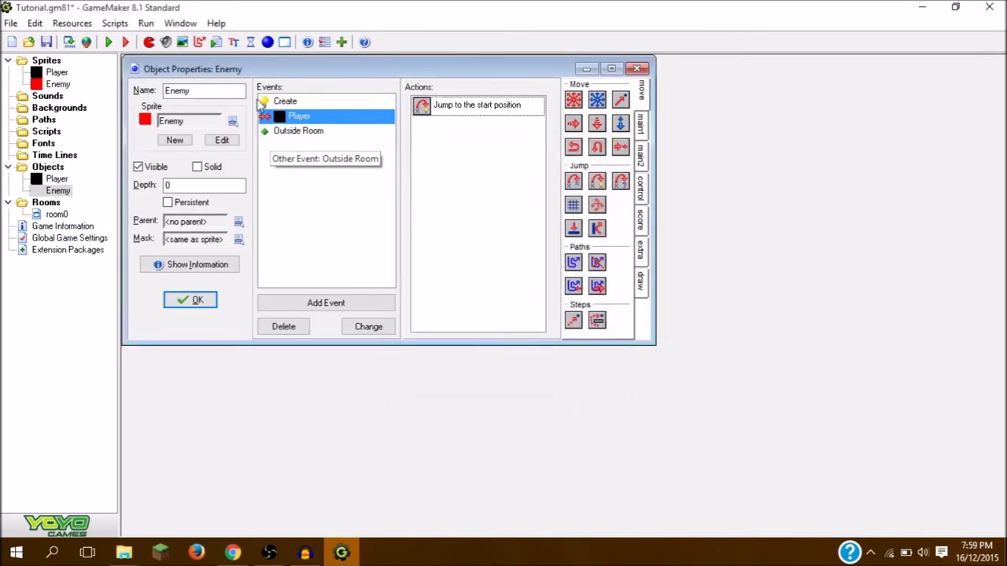
left_click(264, 104)
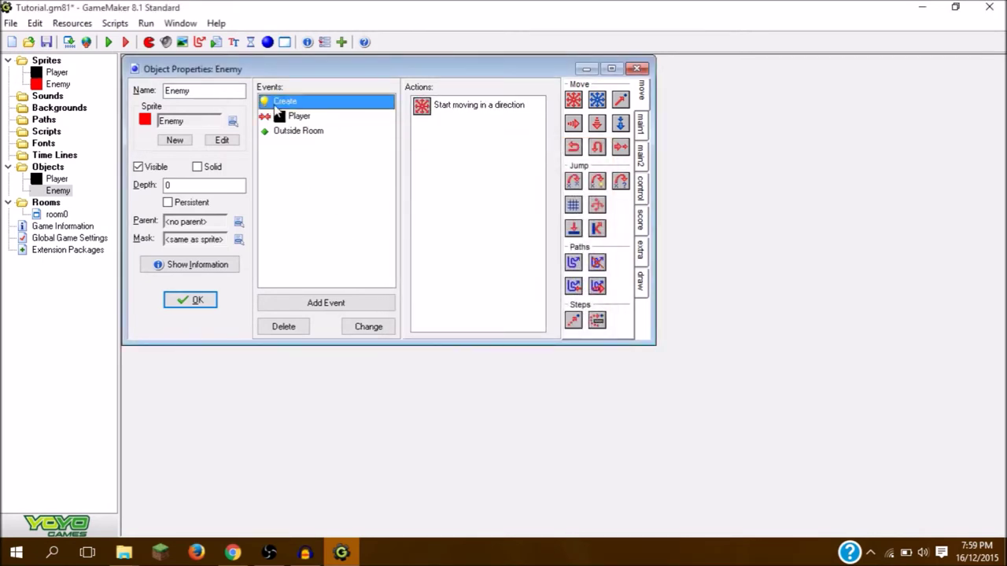
left_click(193, 300)
double_click(55, 214)
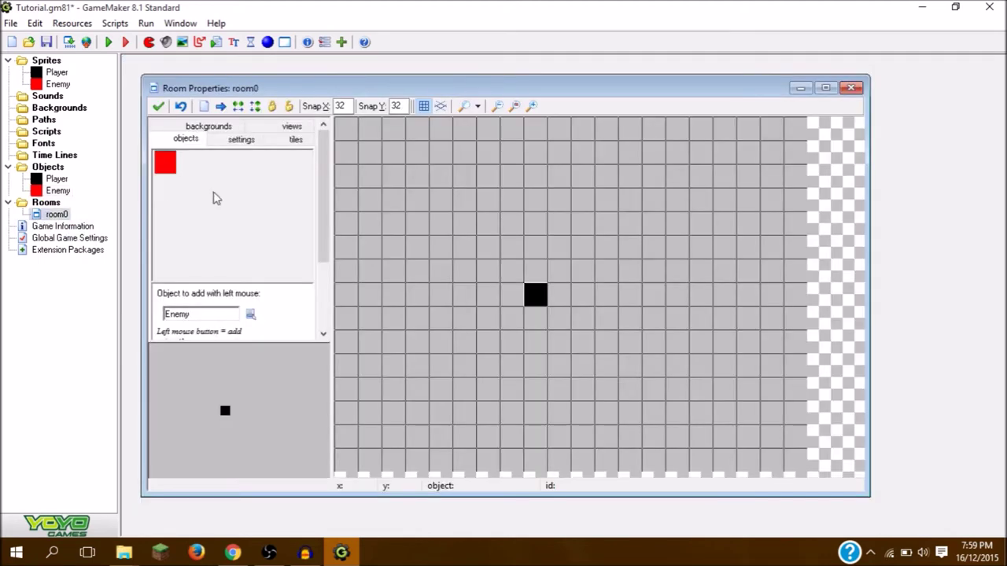
Step: Place red Enemy instances in room0, close it, and launch a debug run
left_click(386, 172)
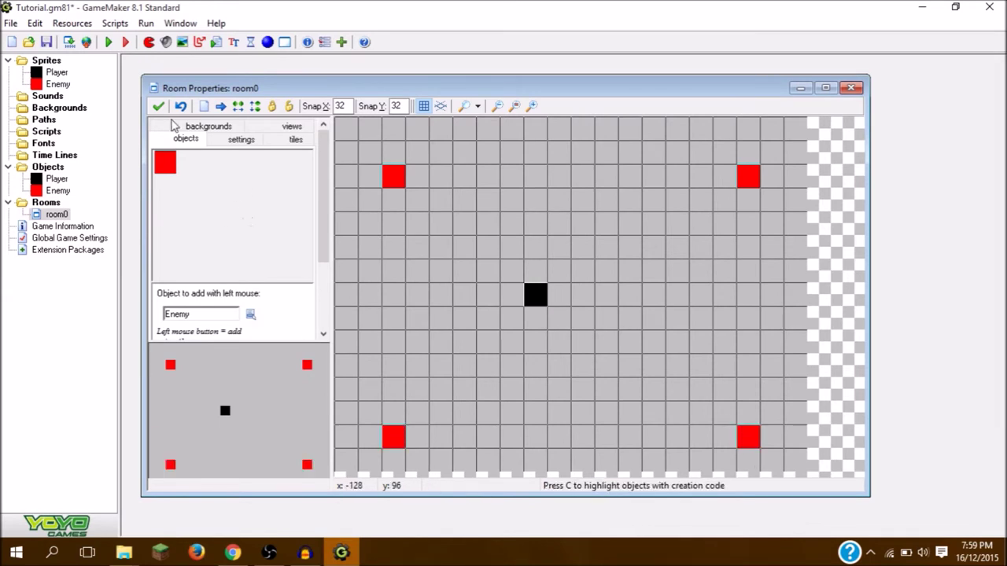
left_click(158, 110)
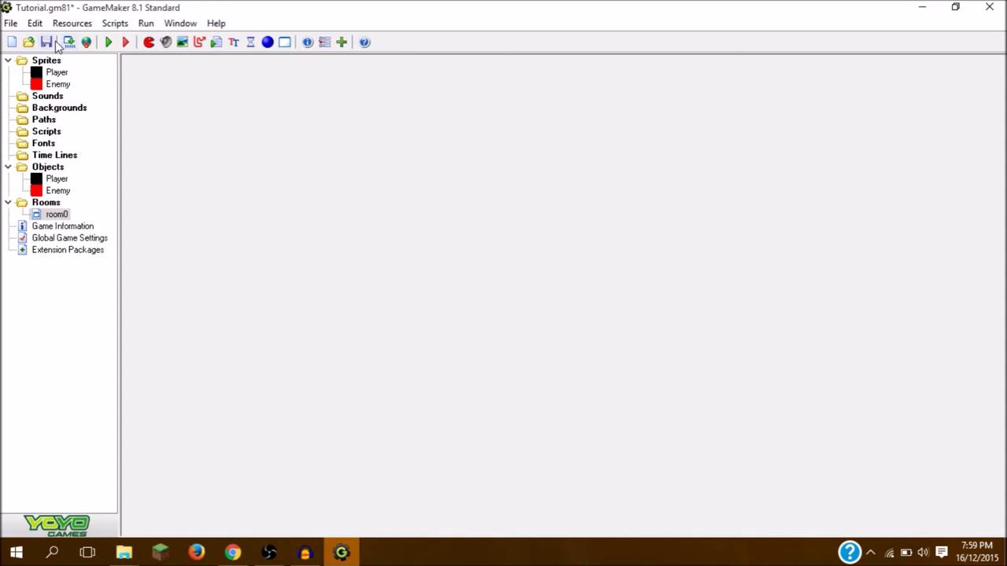
left_click(133, 44)
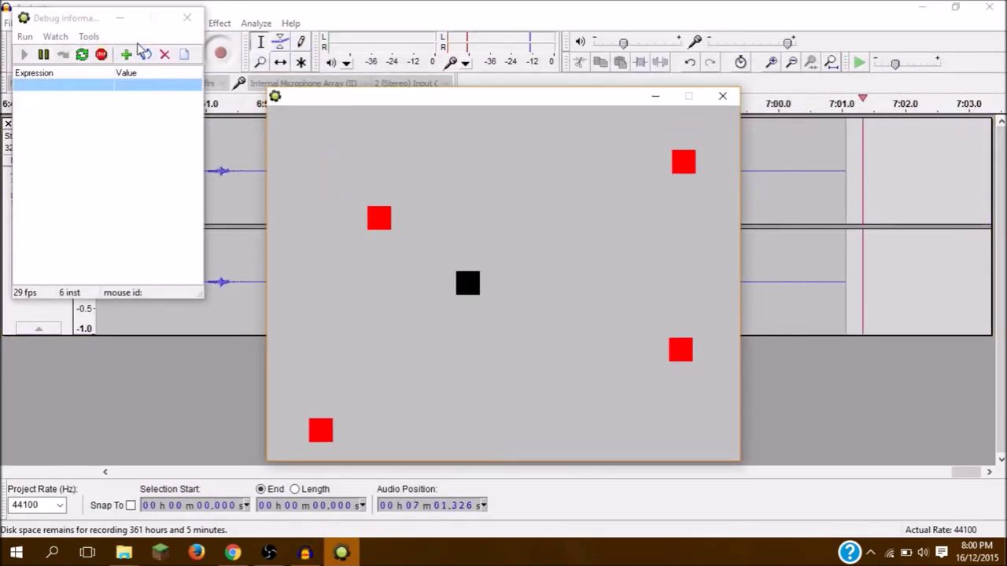
Step: Steer the black Player with arrow keys among the red Enemies, then quit with Escape
key("Up")
key("Left")
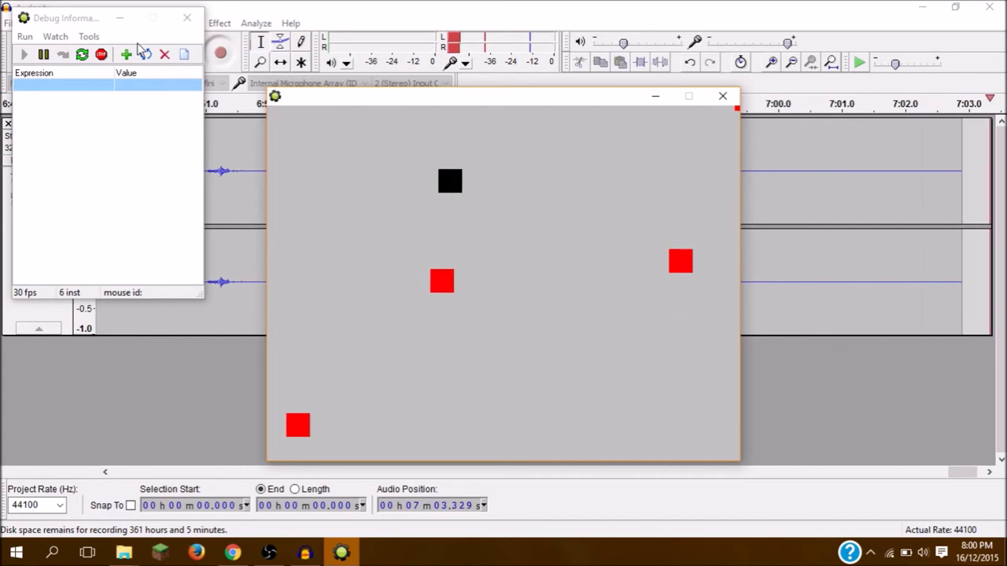
key("Down")
key("Right")
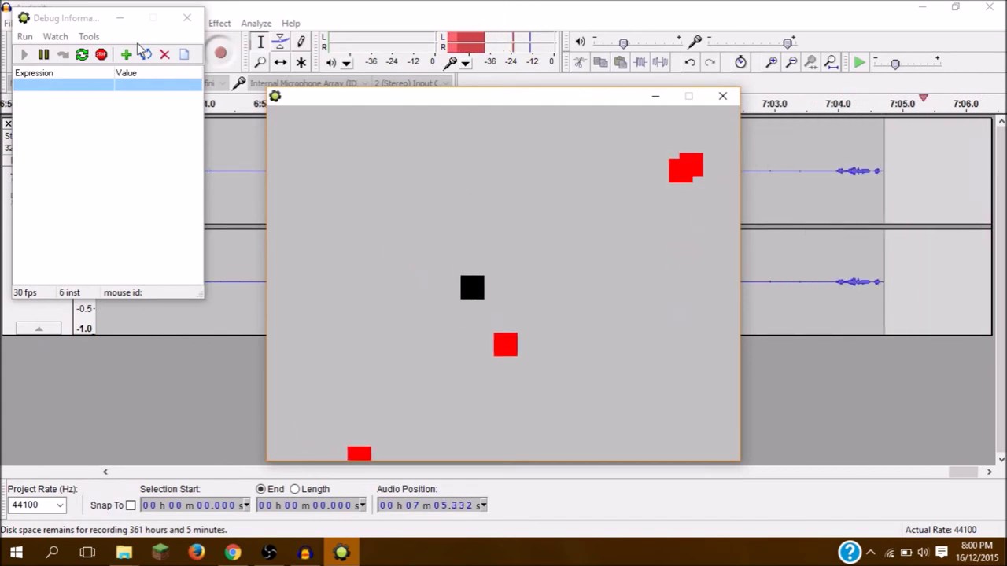
key("Down")
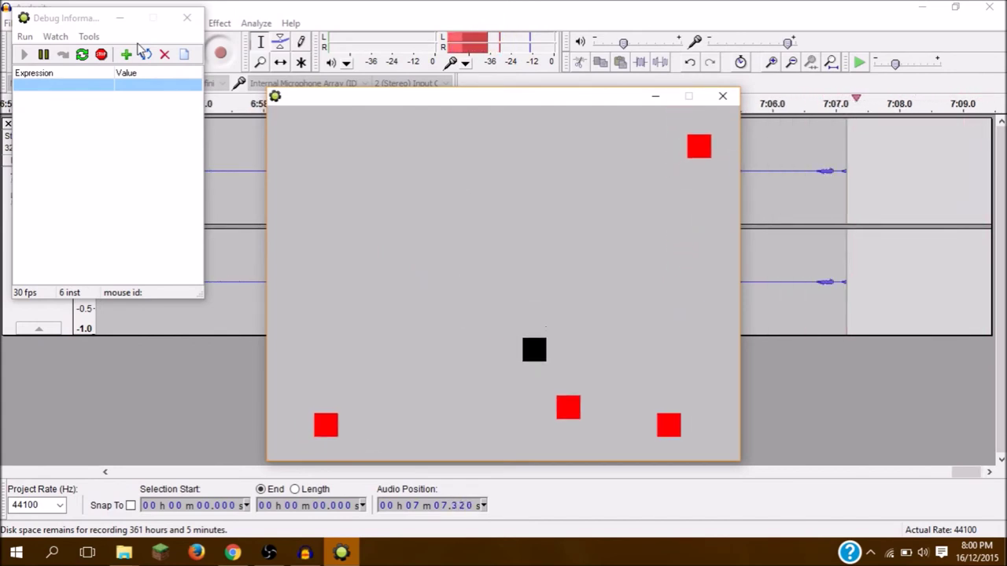
key("Right")
key("Down")
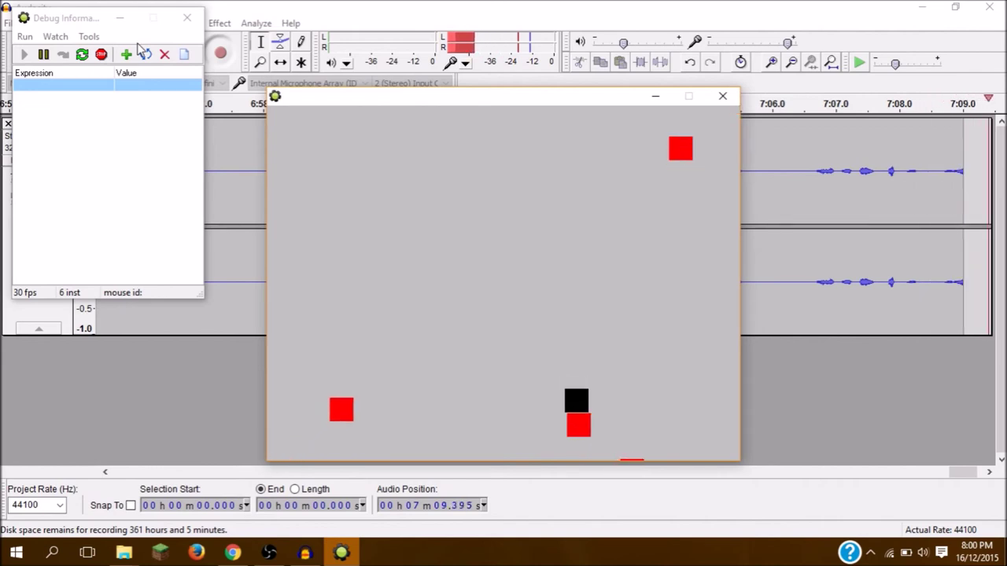
key("Down")
key("Left")
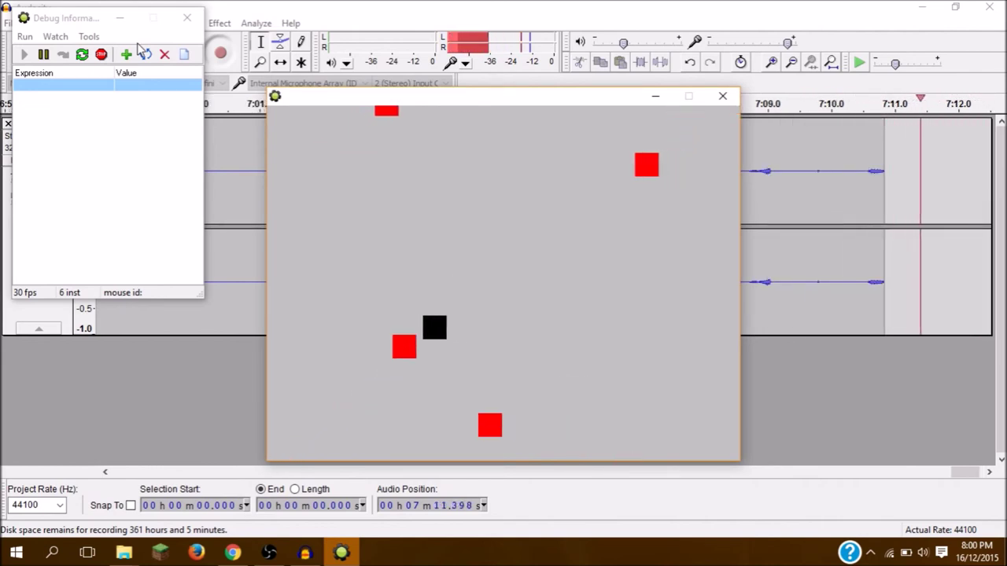
key("Right")
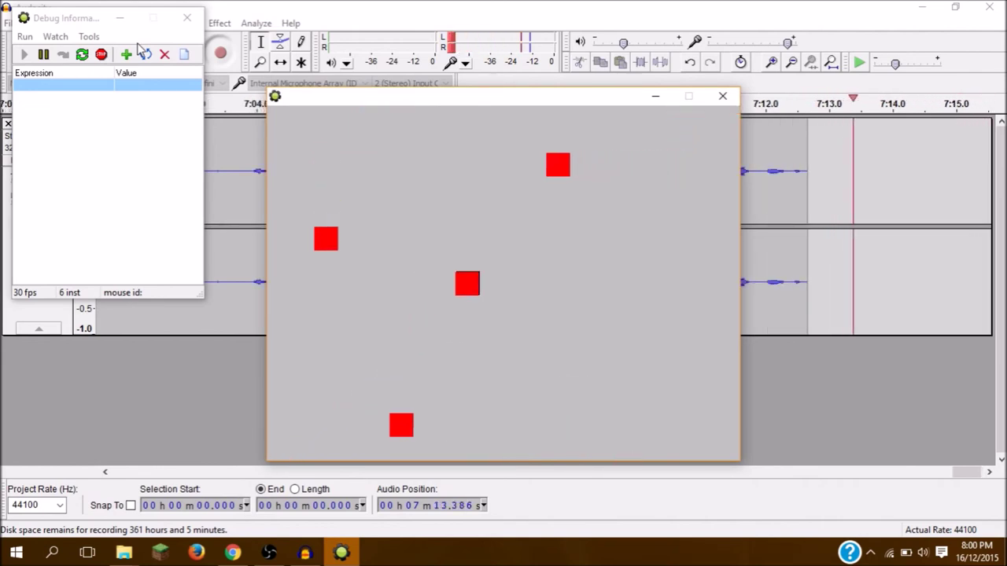
key("Right")
key("Up")
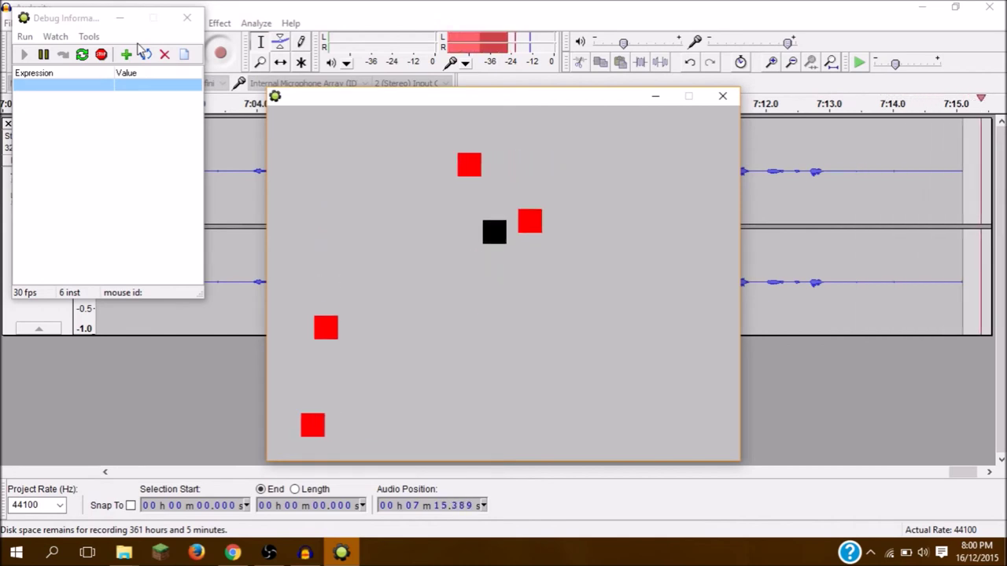
key("Left")
key("Up")
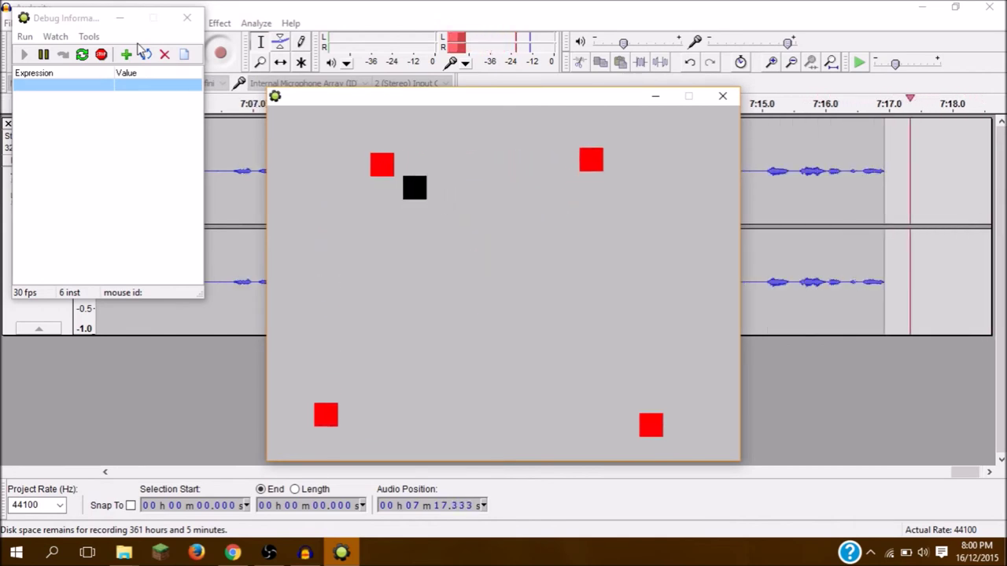
key("Down")
key("Right")
key("Left")
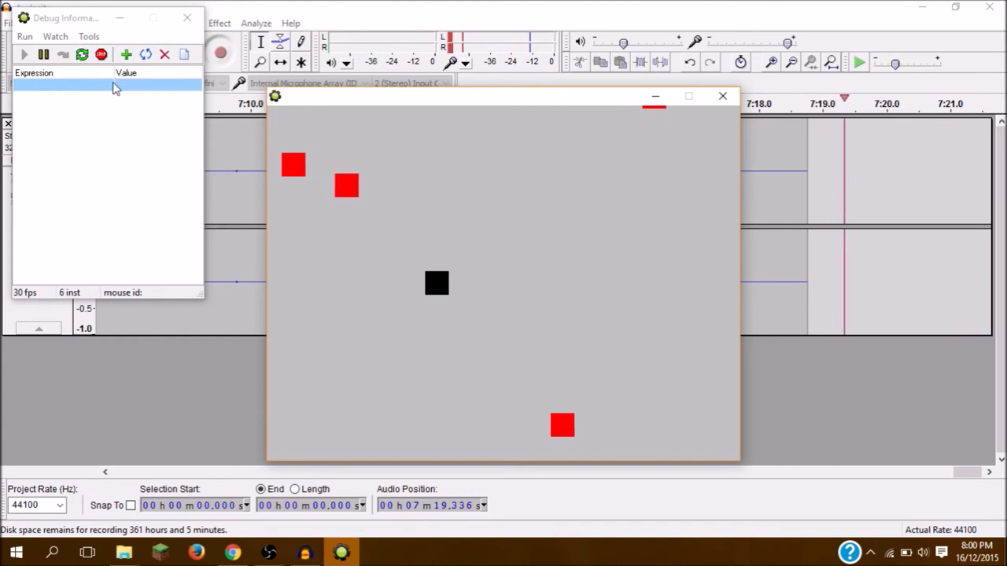
key("Escape")
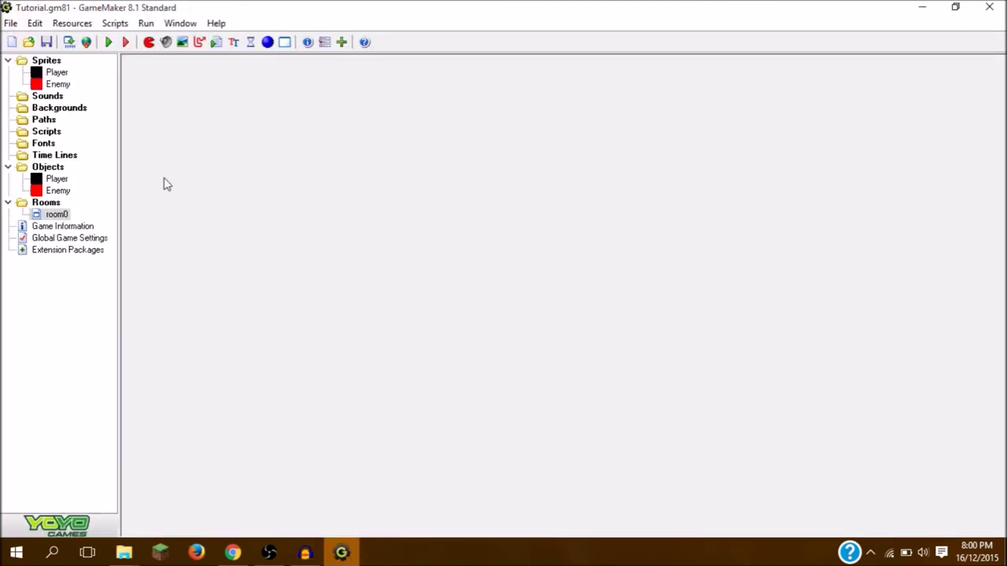
Step: Change the Enemy's Outside Room movement to speed 2, relative
double_click(57, 192)
left_click(376, 174)
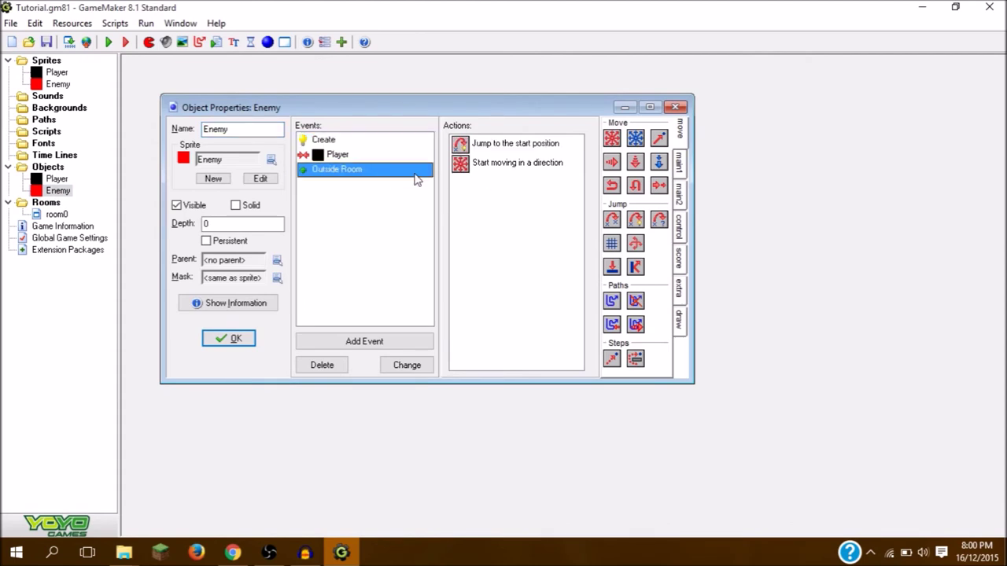
double_click(507, 165)
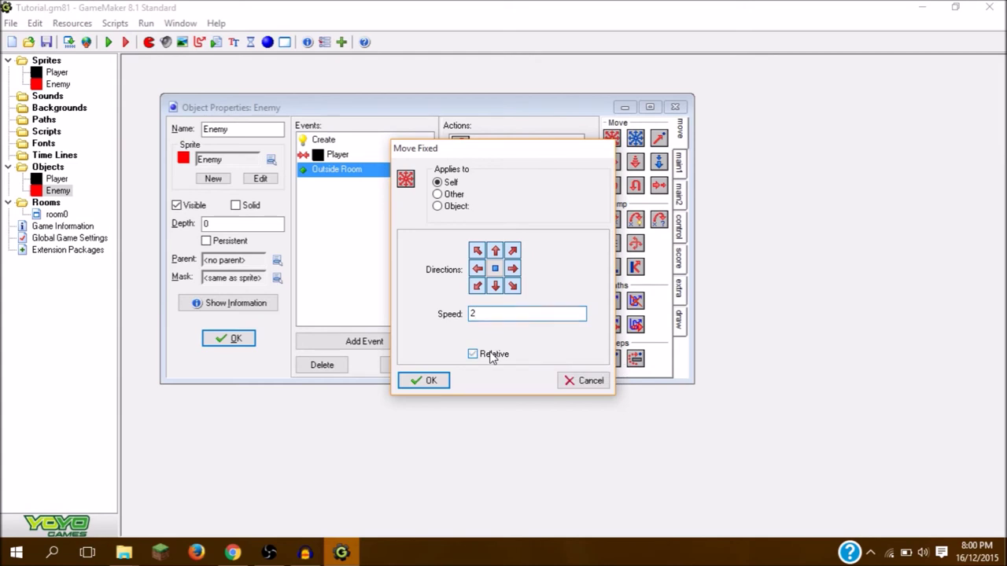
left_click(424, 382)
left_click(215, 343)
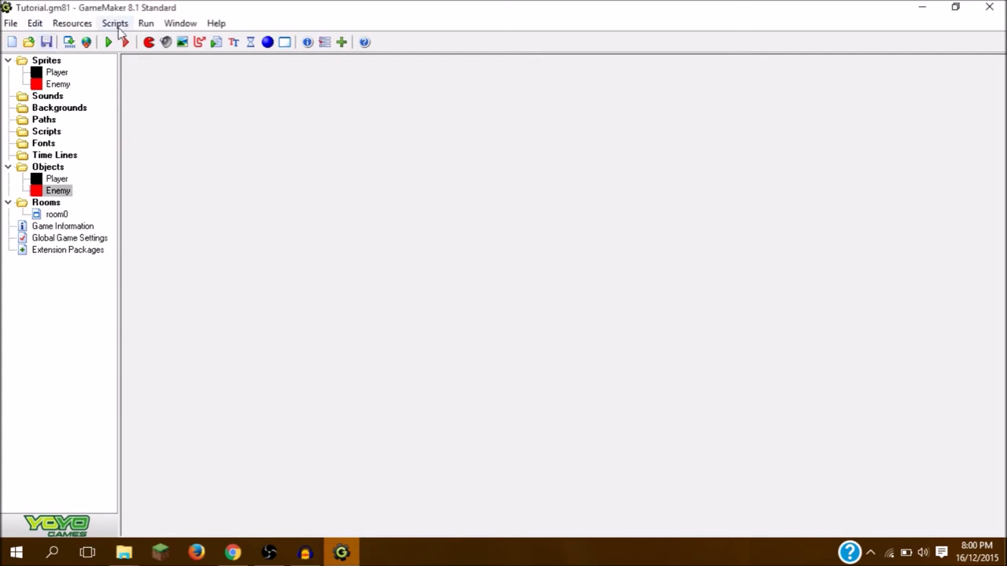
Step: Debug-run the game, dodge the speeding red Enemies with arrow keys, then stop it
left_click(131, 48)
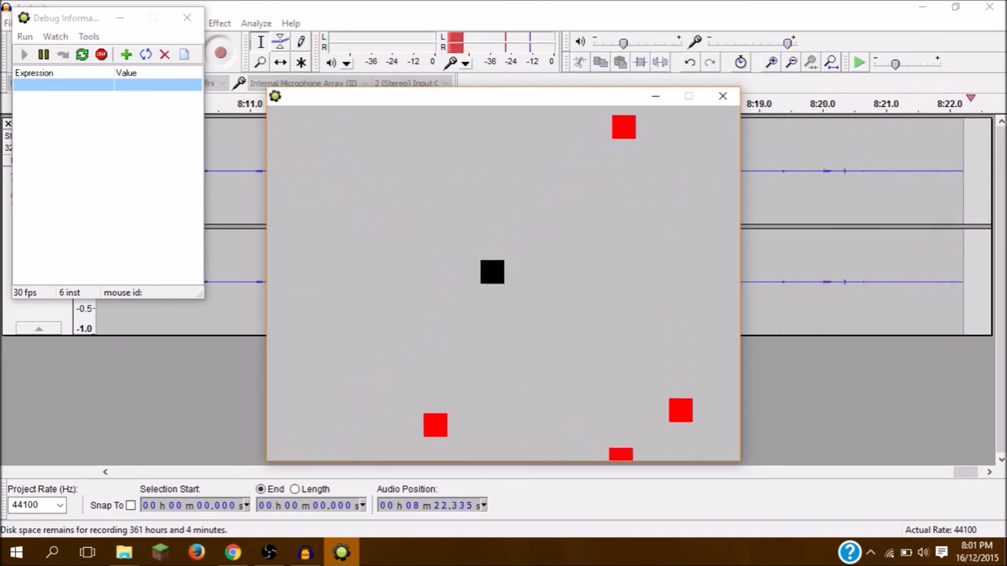
key("Up")
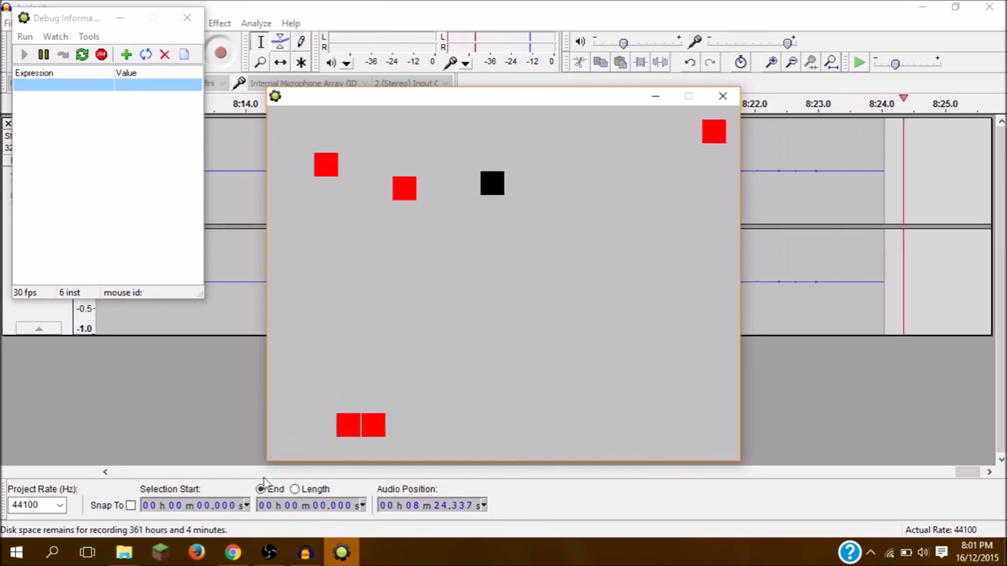
key("Down")
key("Left")
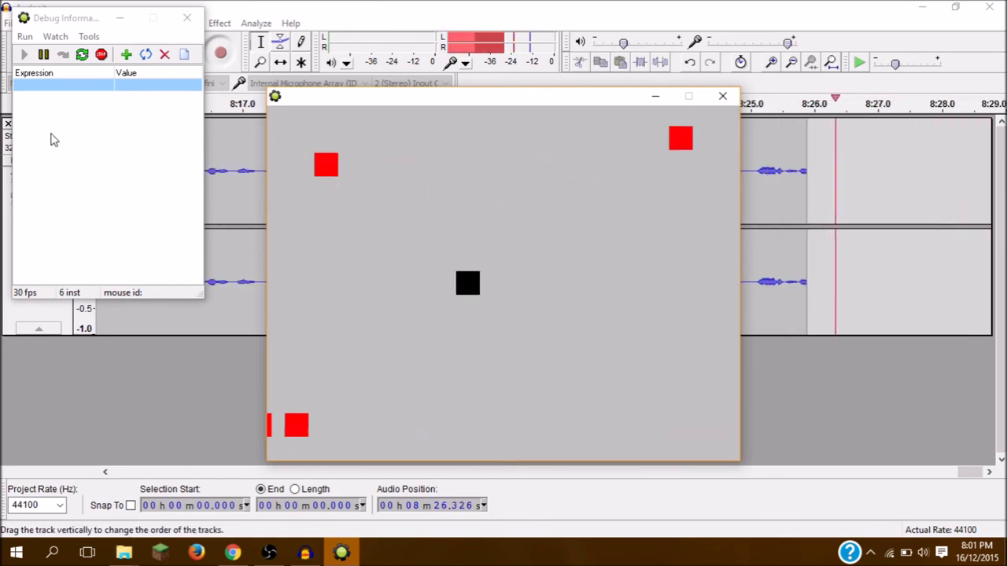
key("Right")
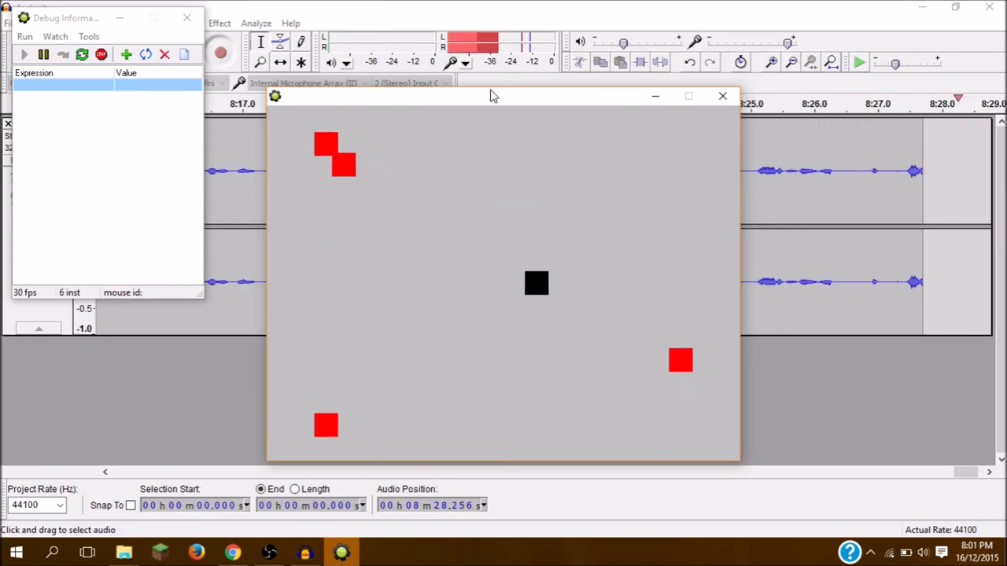
key("Up")
key("Down")
key("Left")
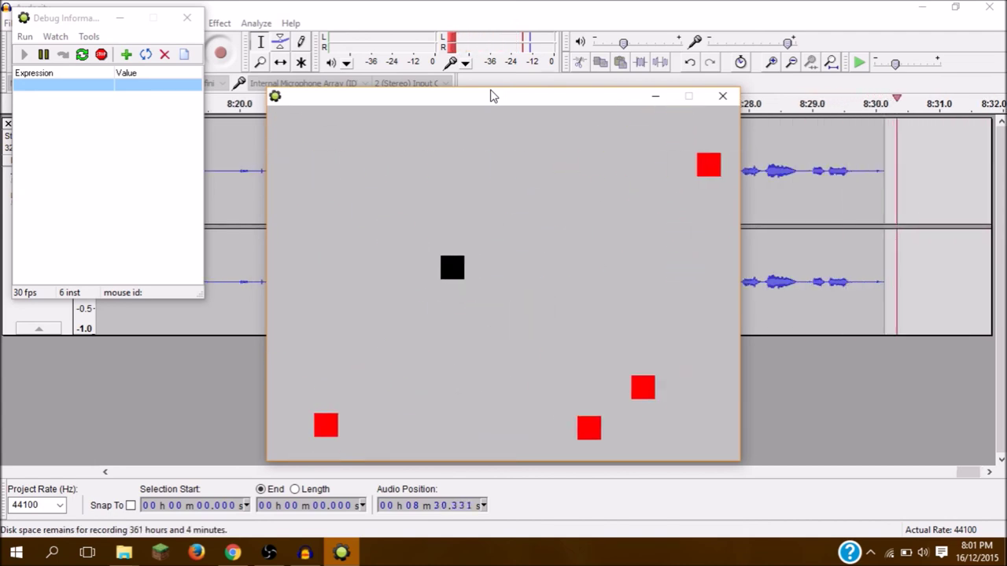
key("Up")
key("Down")
key("Right")
key("Up")
key("Left")
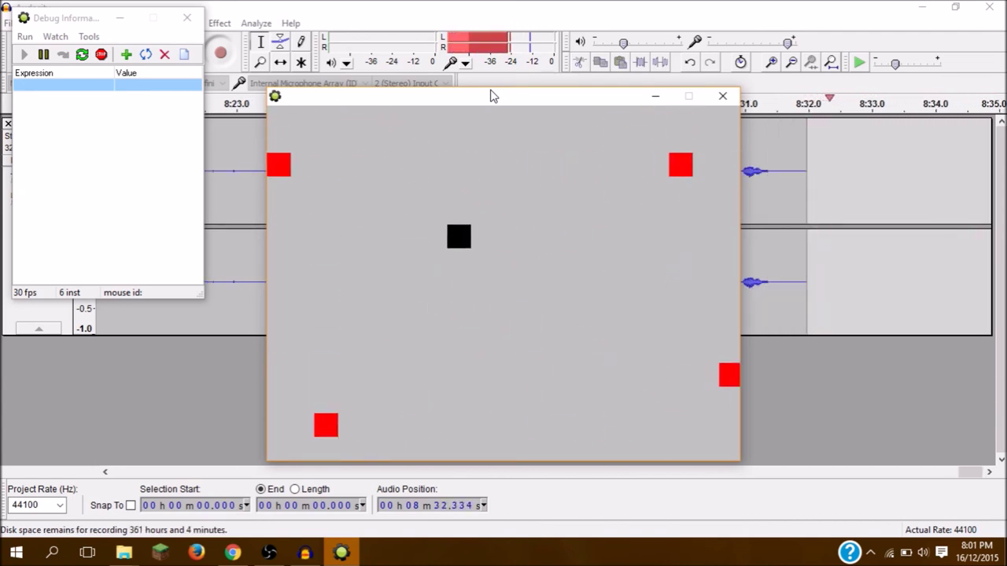
key("Up")
key("Left")
key("Down")
key("Right")
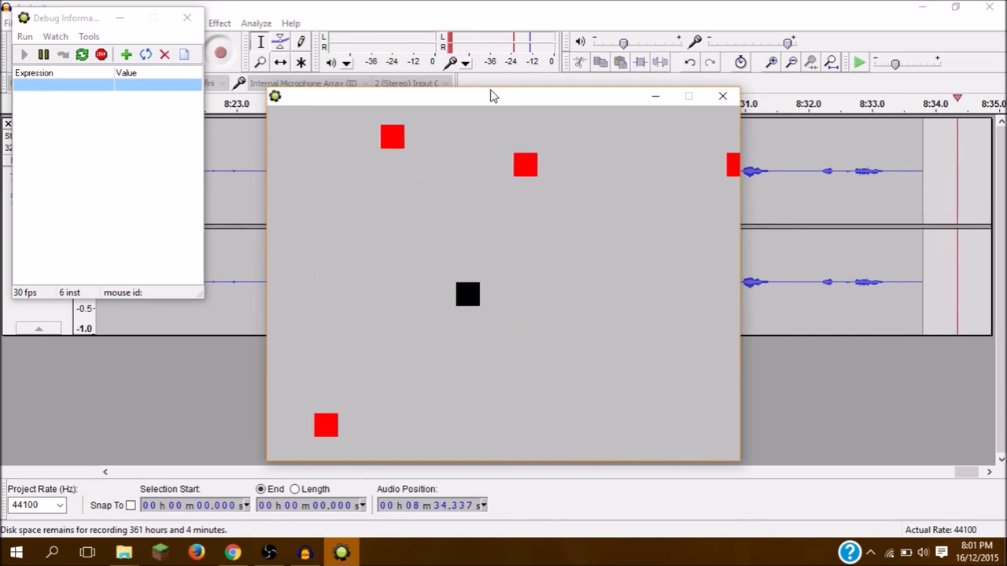
key("Up")
key("Right")
key("Down")
key("Left")
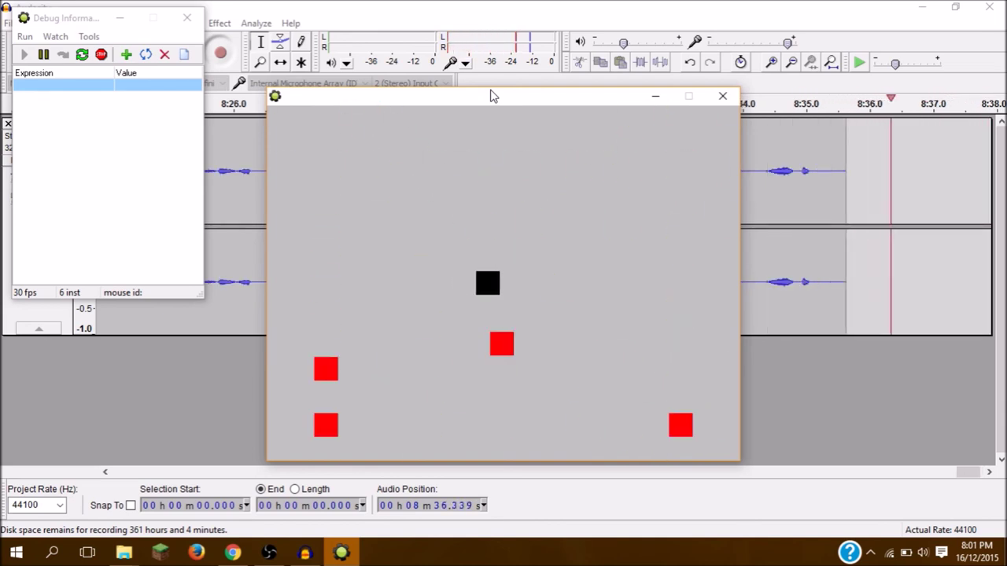
key("Right")
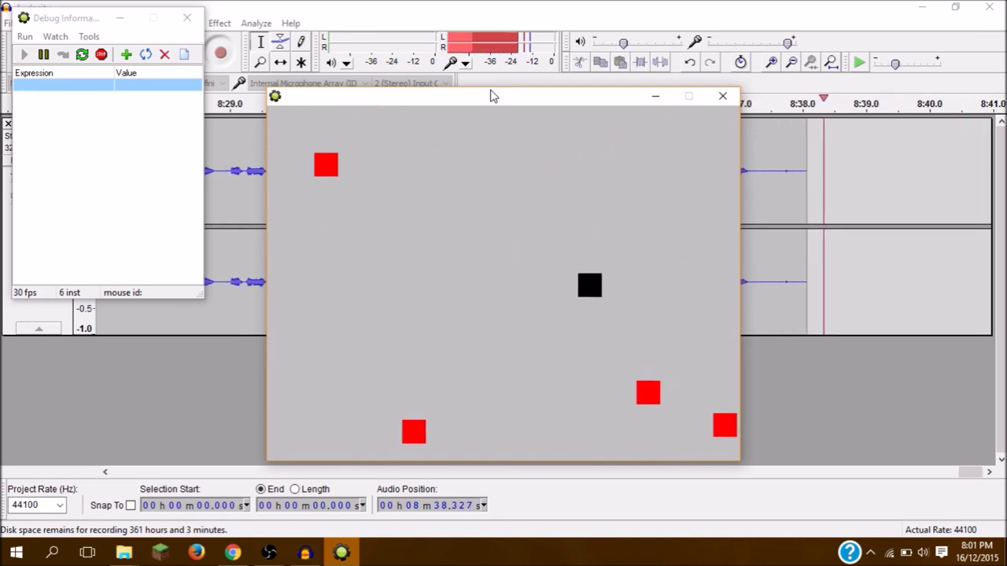
key("Down")
key("Up")
key("Left")
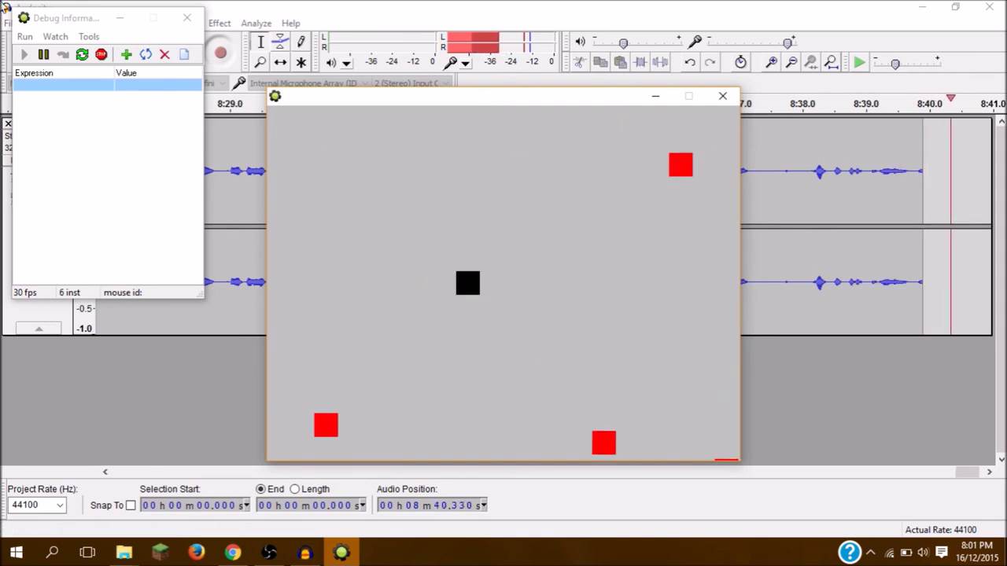
left_click(101, 55)
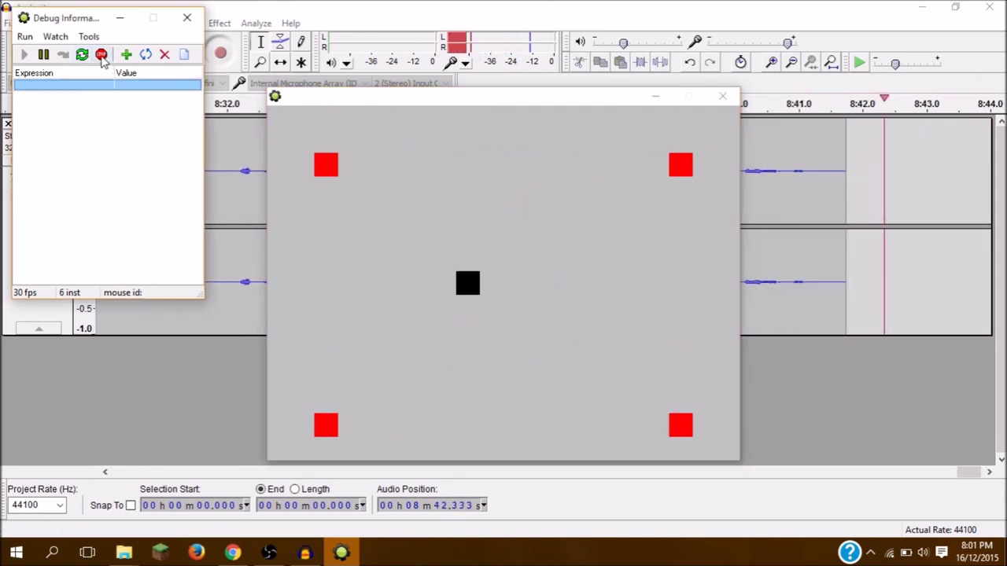